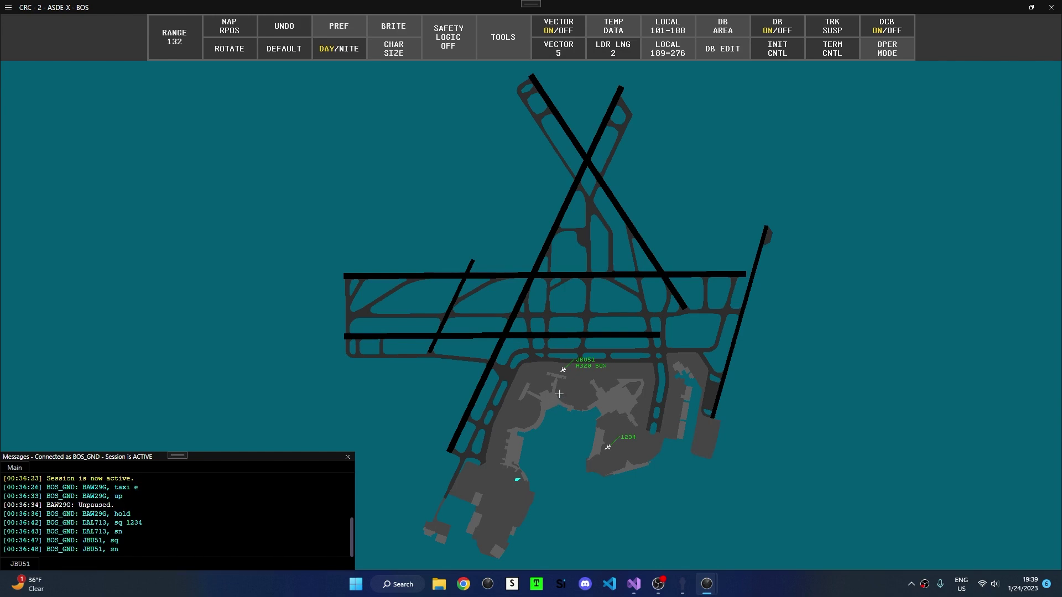
- Switch JBU51's data block to its beacon code, back to its callsign, then offset it below-right
click(563, 369)
key(F7)
click(563, 369)
key(F7)
click(562, 369)
click(562, 369)
- Trial-adjust track brightness in BRITE, leaving it at 95
click(404, 27)
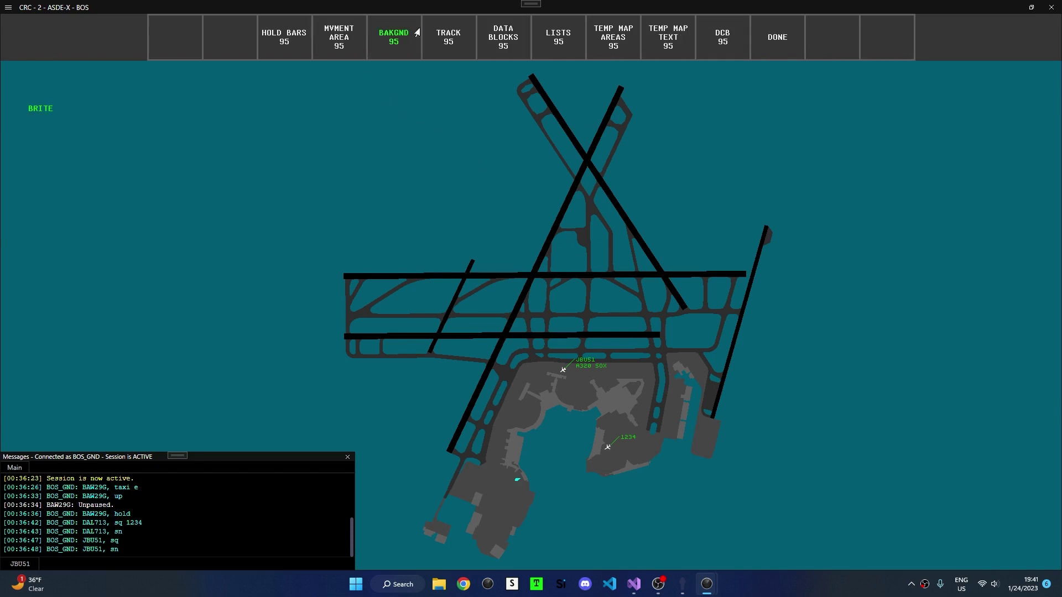
click(448, 38)
scroll(448, 41, down, 14)
scroll(448, 41, down, 7)
scroll(448, 41, down, 4)
scroll(449, 42, up, 5)
scroll(448, 41, up, 5)
scroll(448, 41, up, 6)
click(448, 40)
- Lower the data block brightness to 80
click(480, 36)
scroll(503, 37, down, 10)
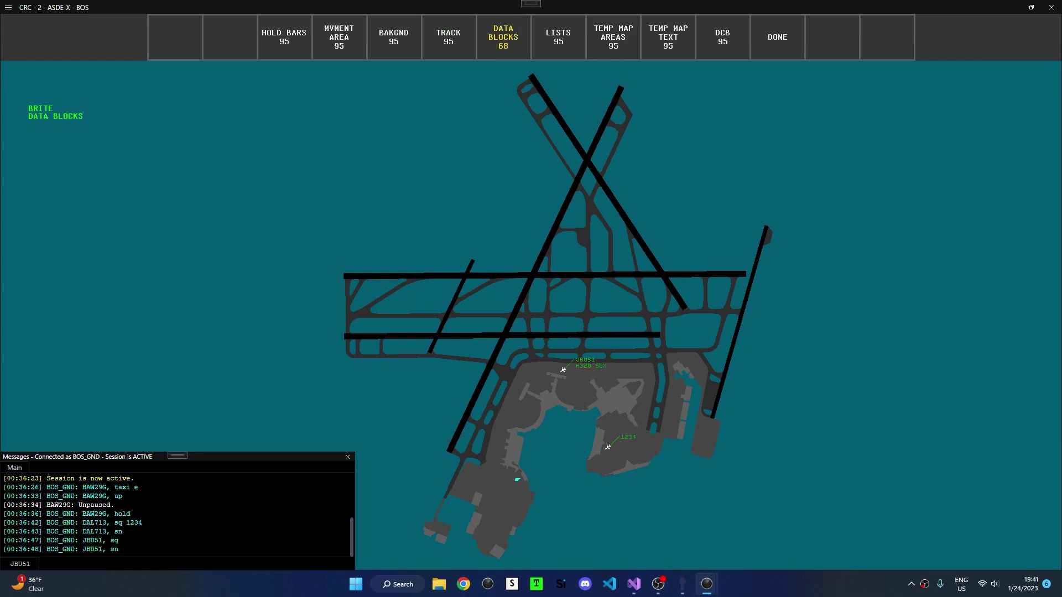
scroll(503, 37, down, 9)
key(Escape)
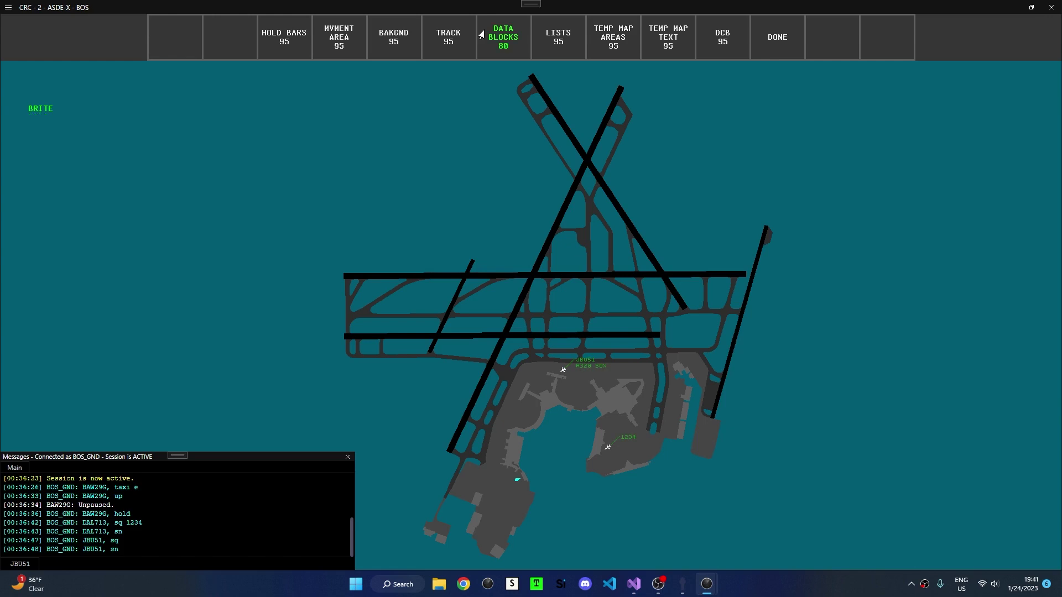
- Set the DATA BLOCK character size to 2 and return to the main display controls
click(772, 37)
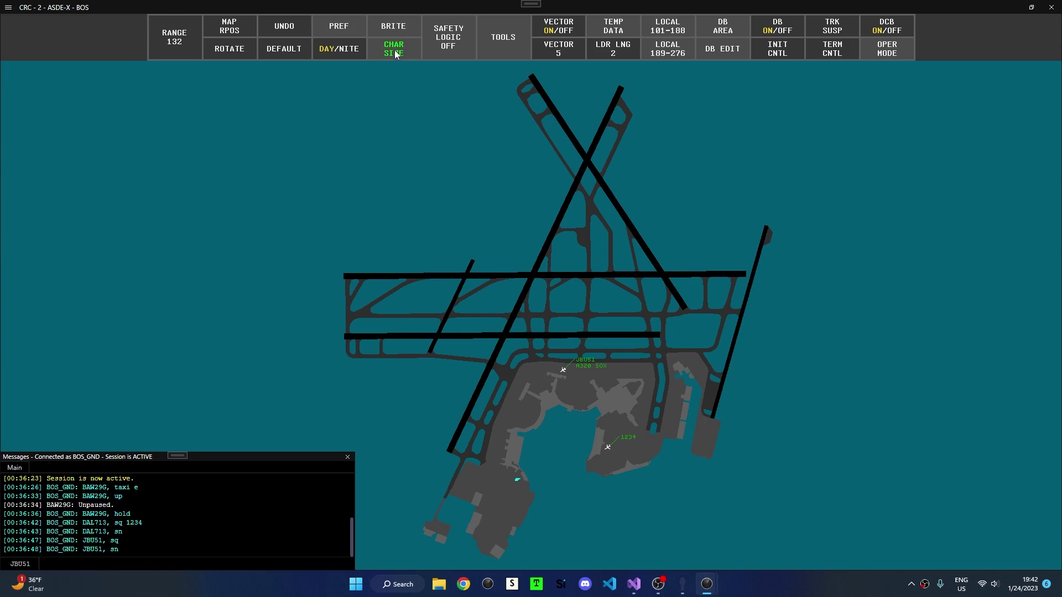
click(396, 53)
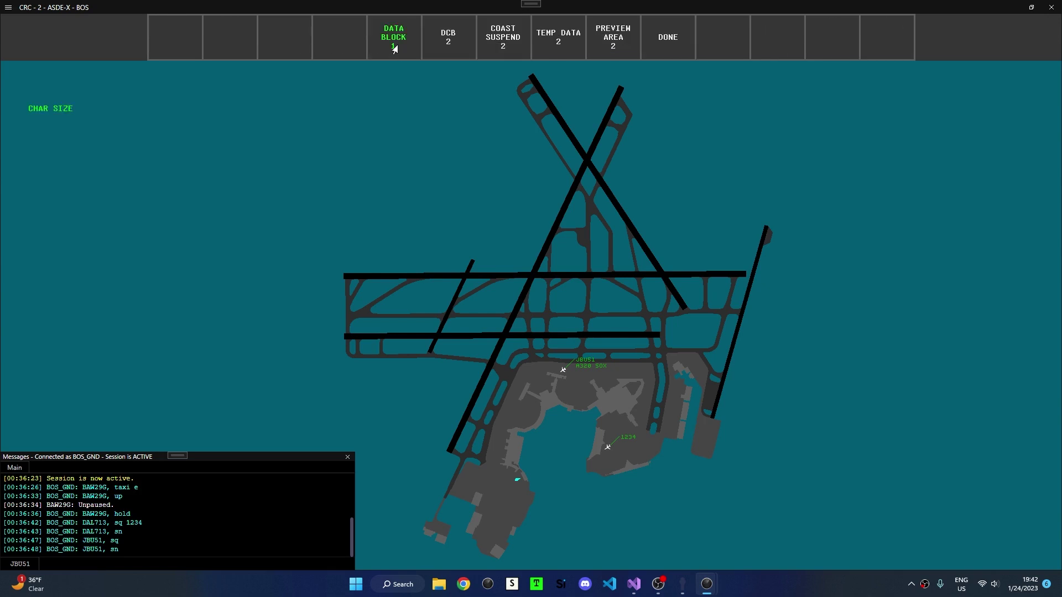
click(394, 48)
scroll(393, 37, up, 1)
click(394, 37)
click(667, 37)
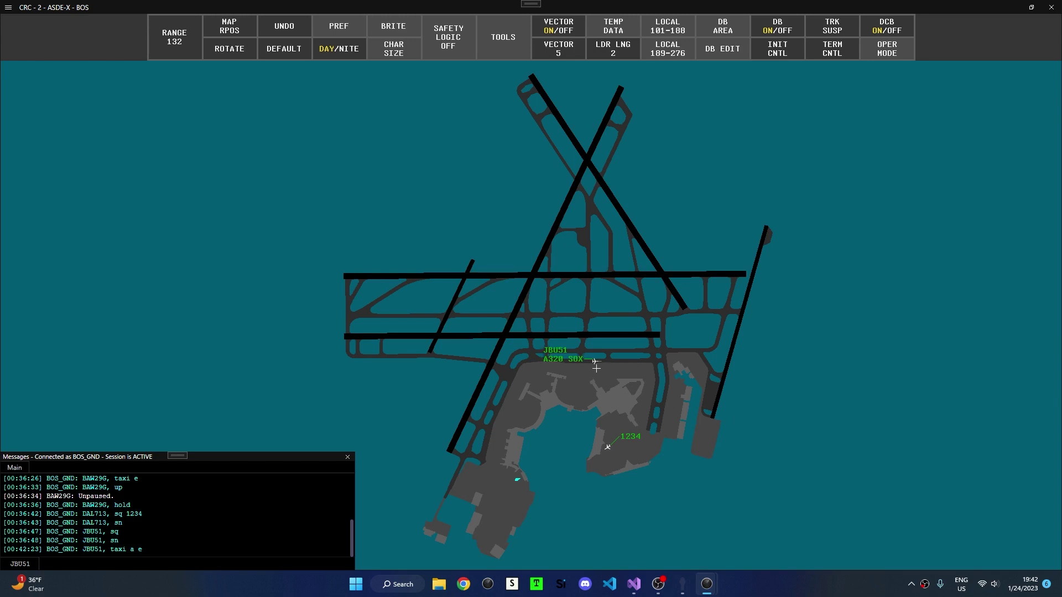
- Set velocity vector length to 20 and turn velocity vectors off
click(562, 27)
click(560, 48)
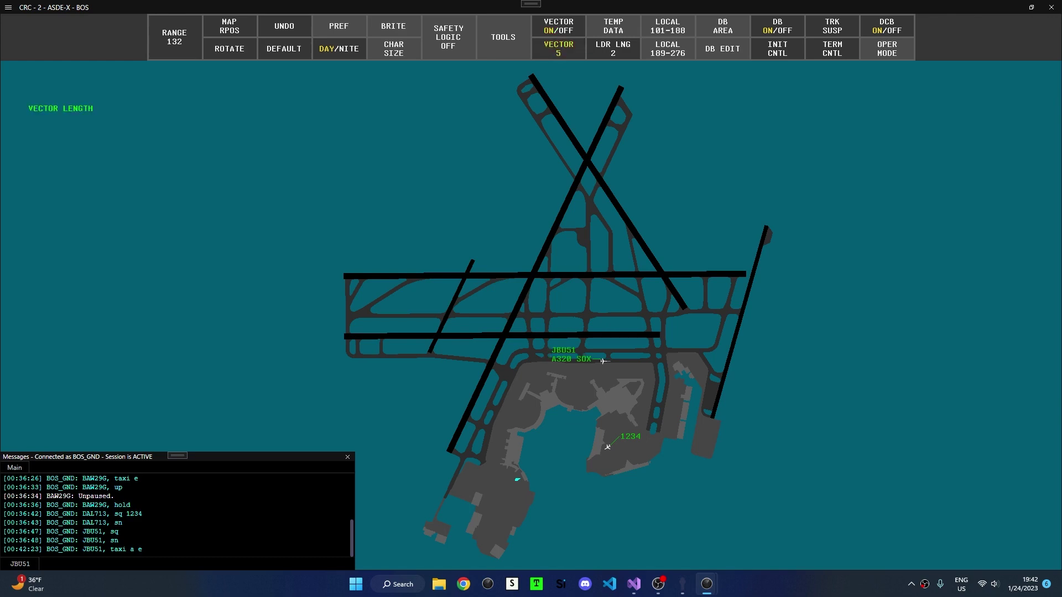
scroll(558, 48, up, 3)
scroll(559, 49, up, 5)
scroll(558, 49, up, 6)
click(558, 49)
click(558, 26)
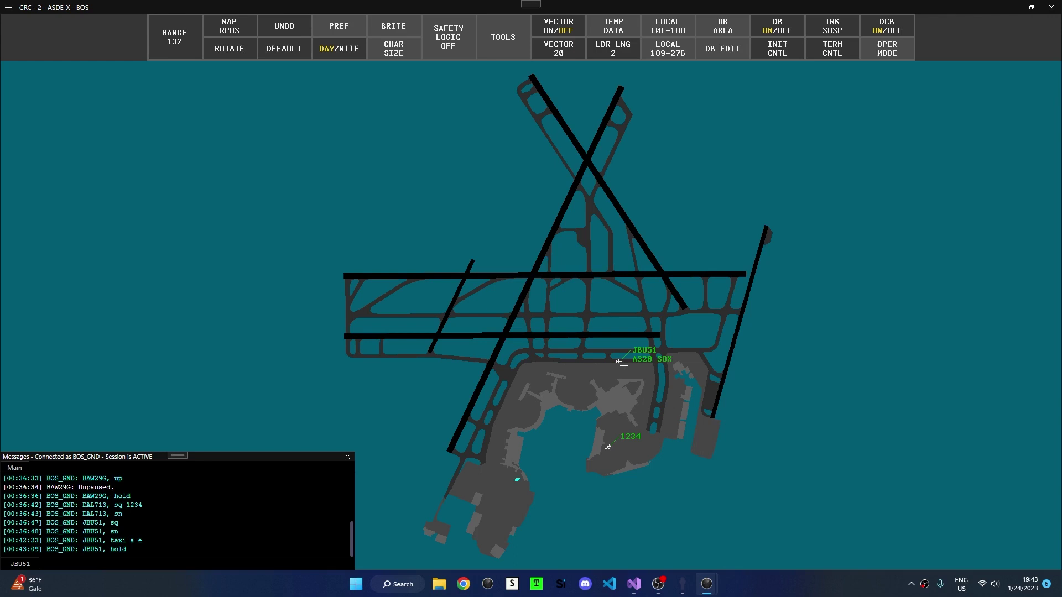
- Set the data block leader length to 3, trying 6 first
click(612, 49)
scroll(611, 48, up, 4)
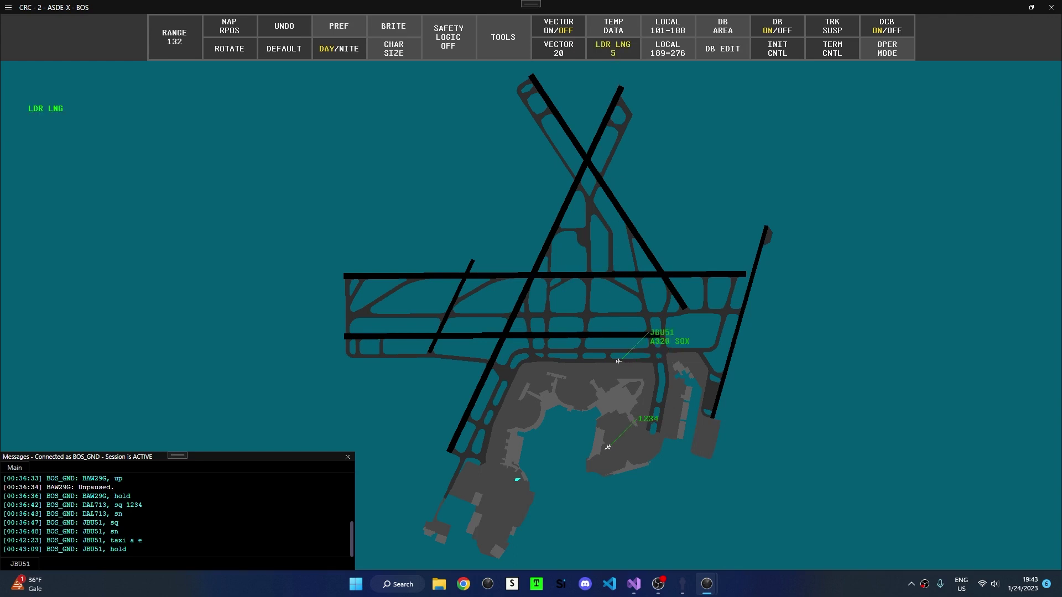
scroll(611, 49, down, 1)
click(611, 49)
scroll(611, 48, down, 2)
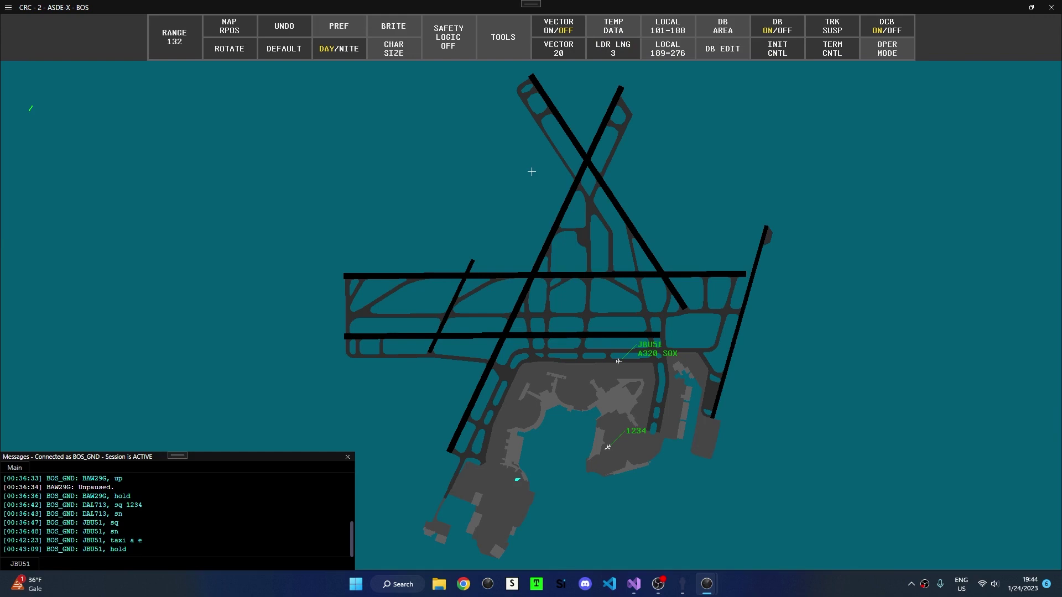
key(Return)
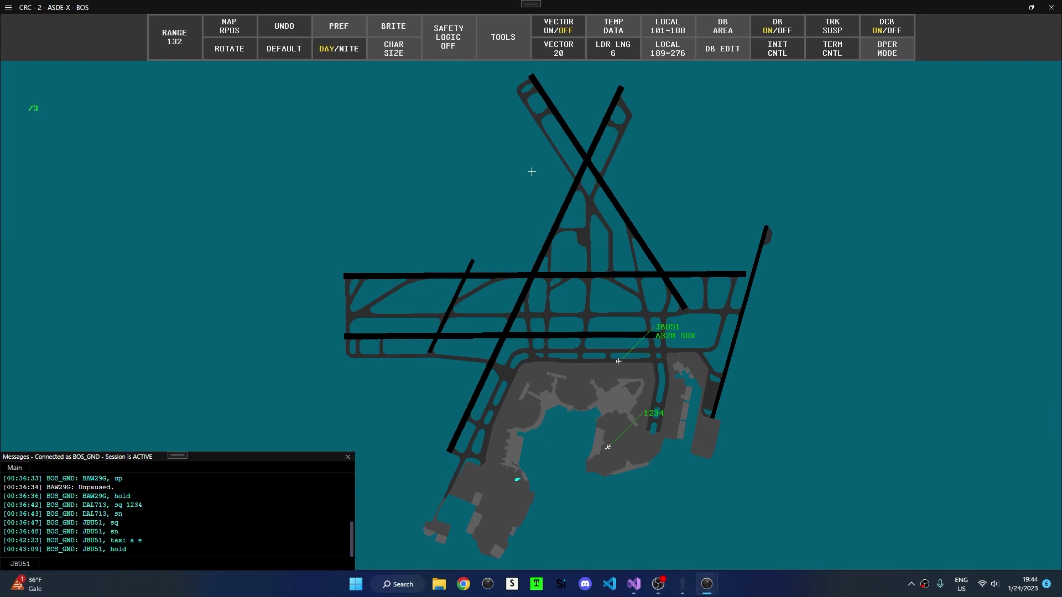
key(Return)
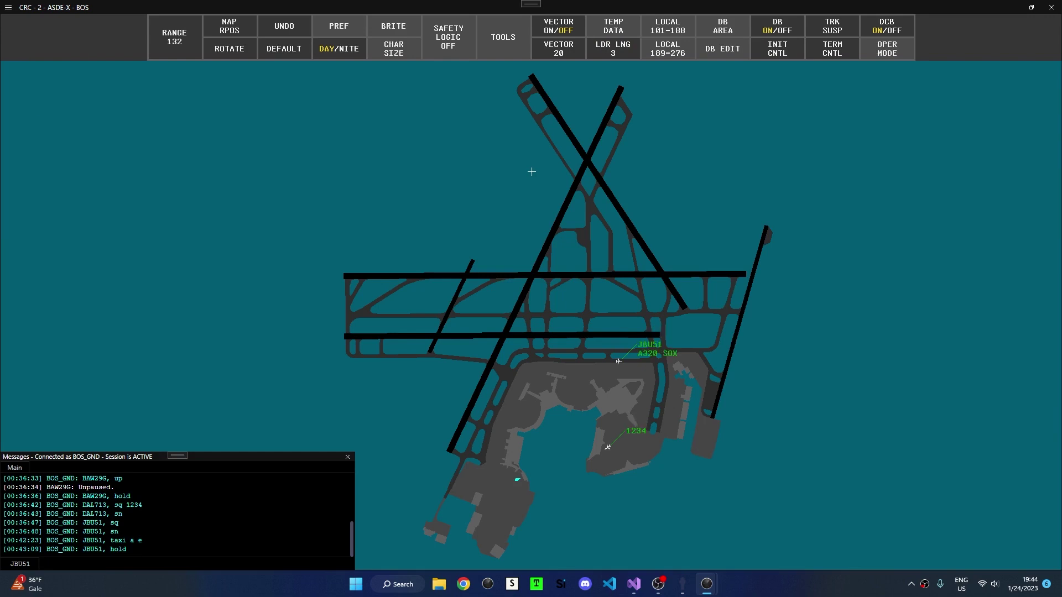
- Toggle DB ON/OFF repeatedly, leaving all aircraft data blocks displayed
click(783, 31)
click(794, 31)
click(794, 30)
click(793, 31)
click(793, 31)
click(793, 30)
click(793, 30)
click(794, 30)
click(793, 31)
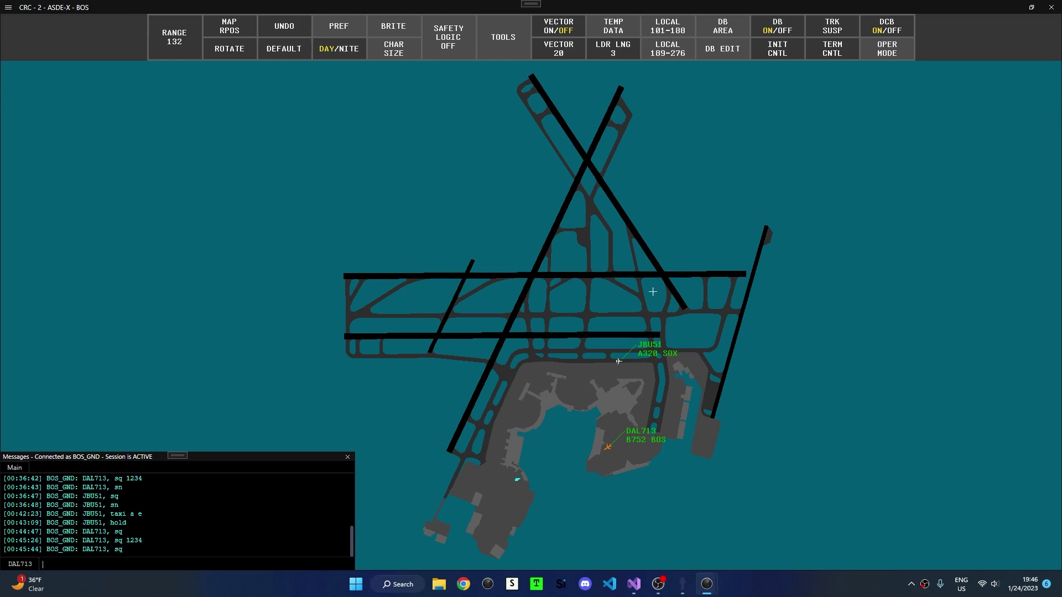
- In DB EDIT, toggle the type field and try a one-line partial data block before restoring it
click(715, 53)
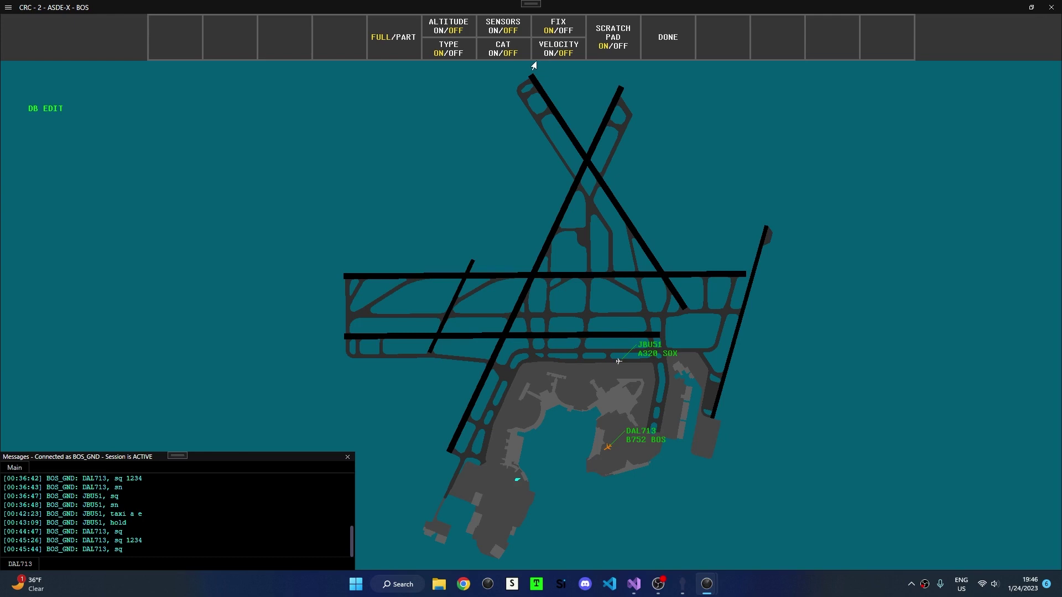
click(468, 57)
click(386, 44)
click(386, 42)
- Turn on the altitude, sensor and category fields, keeping the fix field on
click(436, 32)
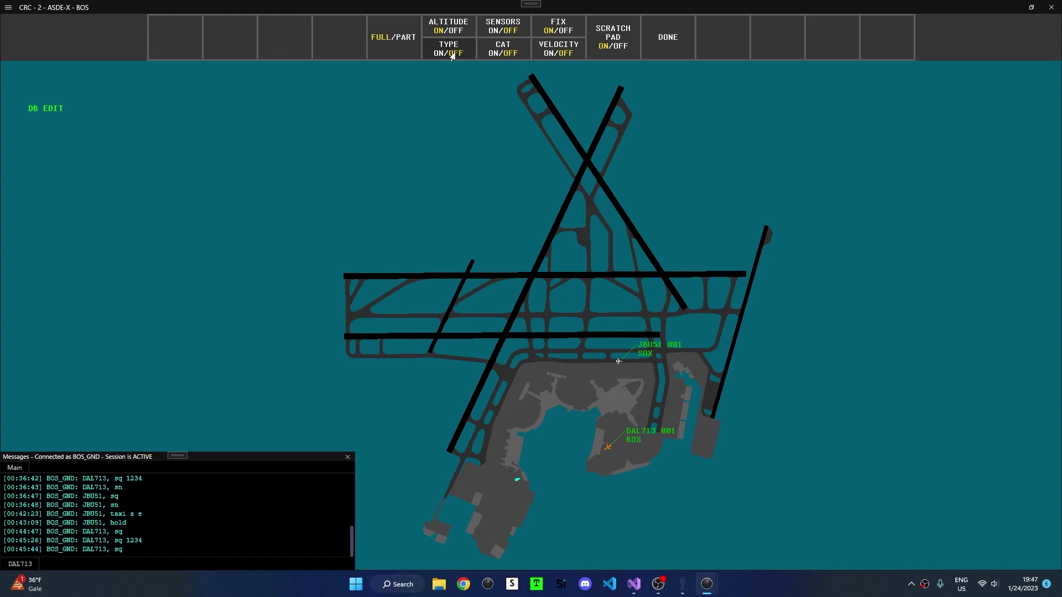
click(494, 32)
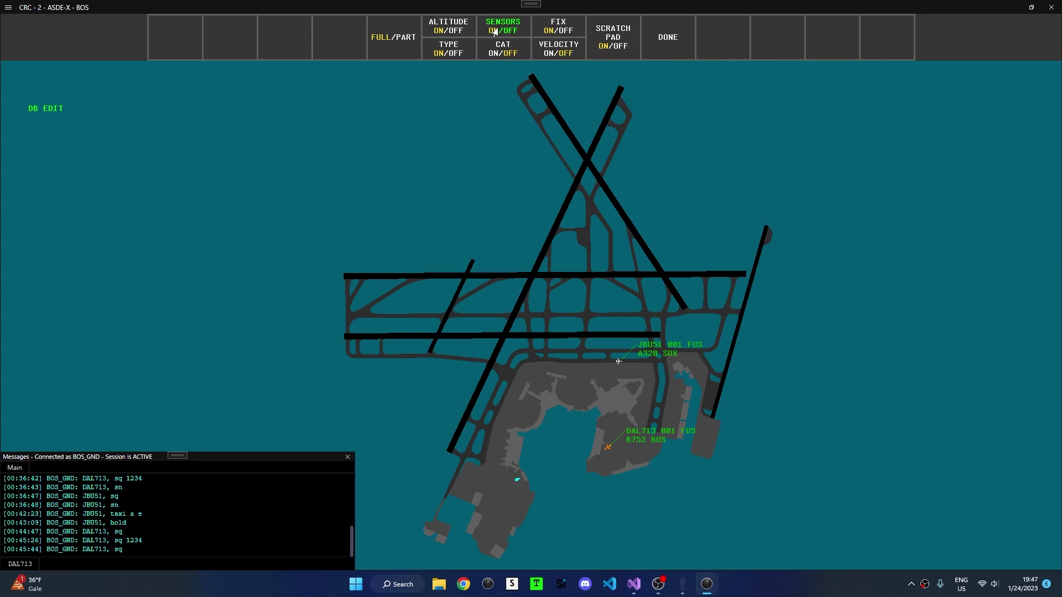
click(495, 55)
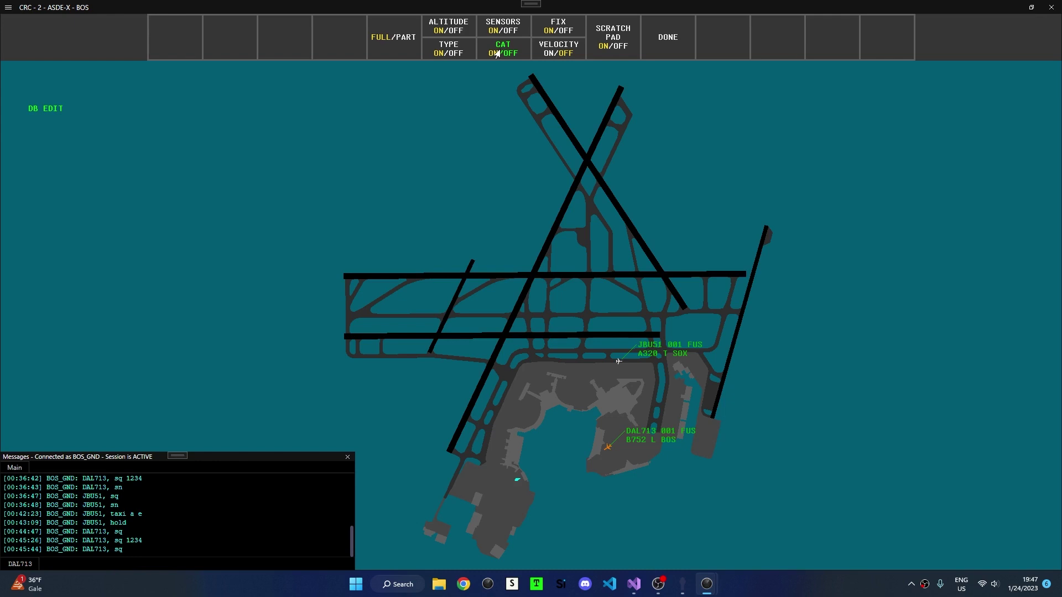
click(541, 34)
click(540, 34)
- Show JBU51's flight plan with FP, then switch to DAL713's KLAX–KBOS plan
key(Escape)
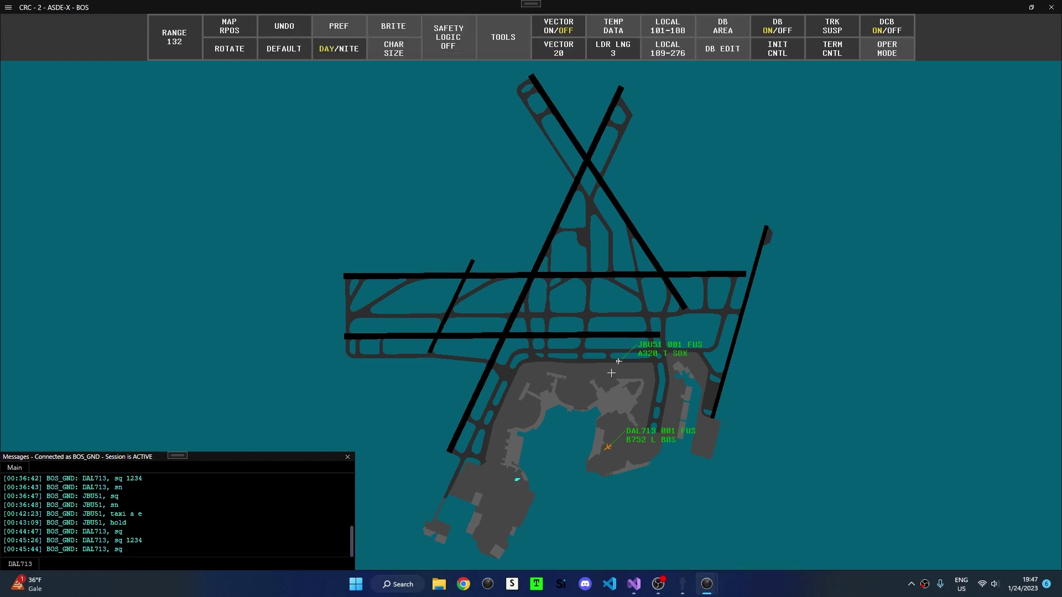
text(FP)
click(618, 361)
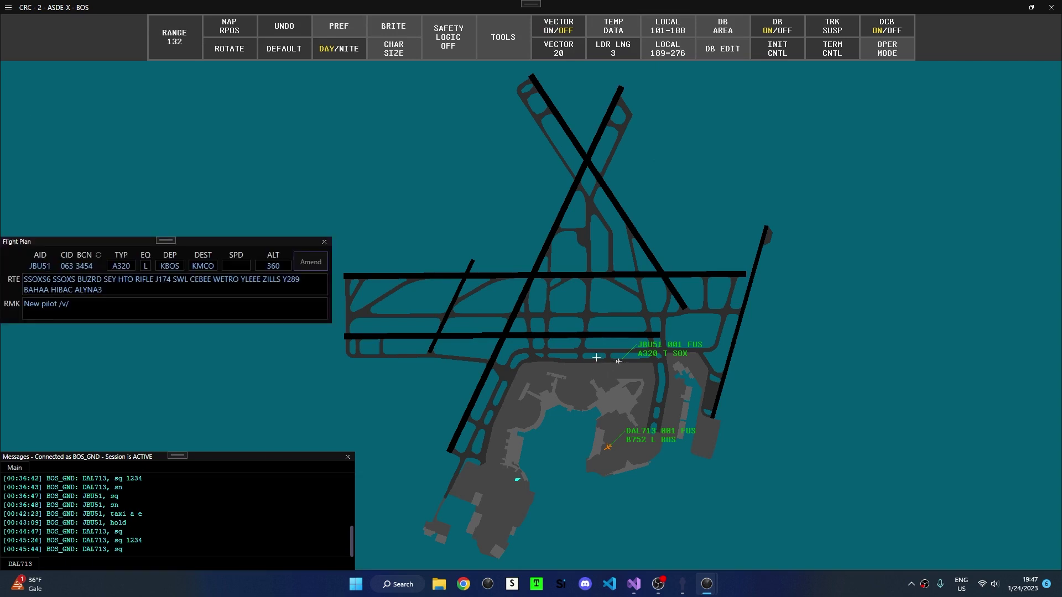
drag(24, 279, 55, 279)
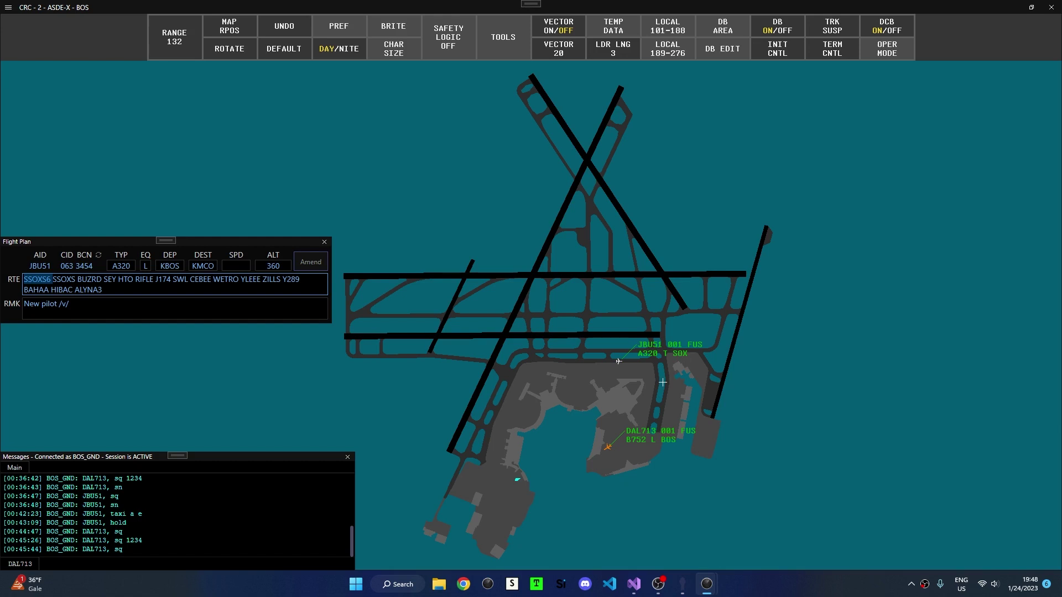
click(609, 445)
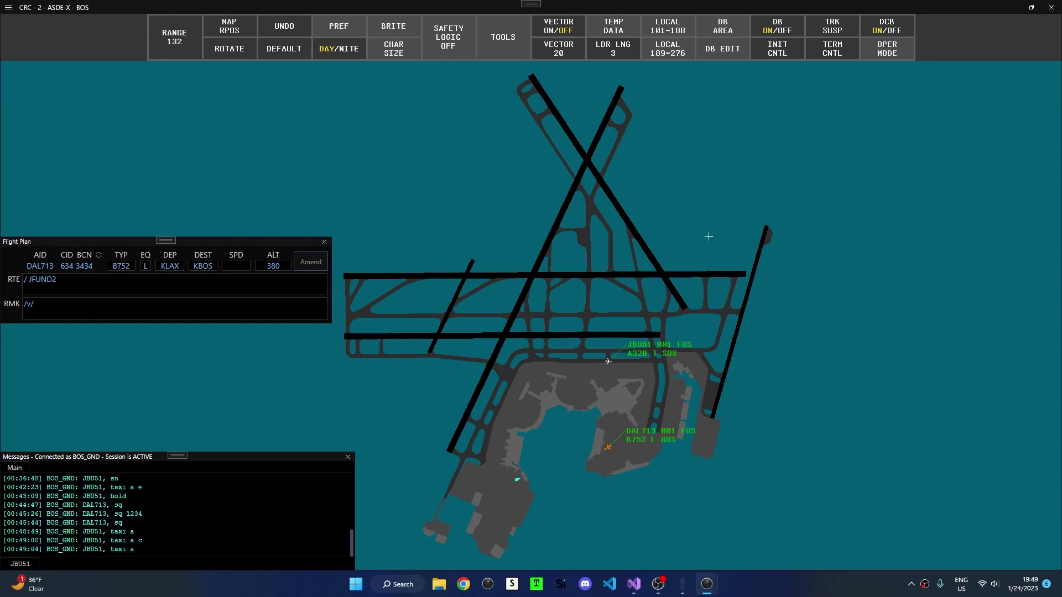
- Turn VELOCITY on in DB EDIT so each data block ends with 00
click(719, 51)
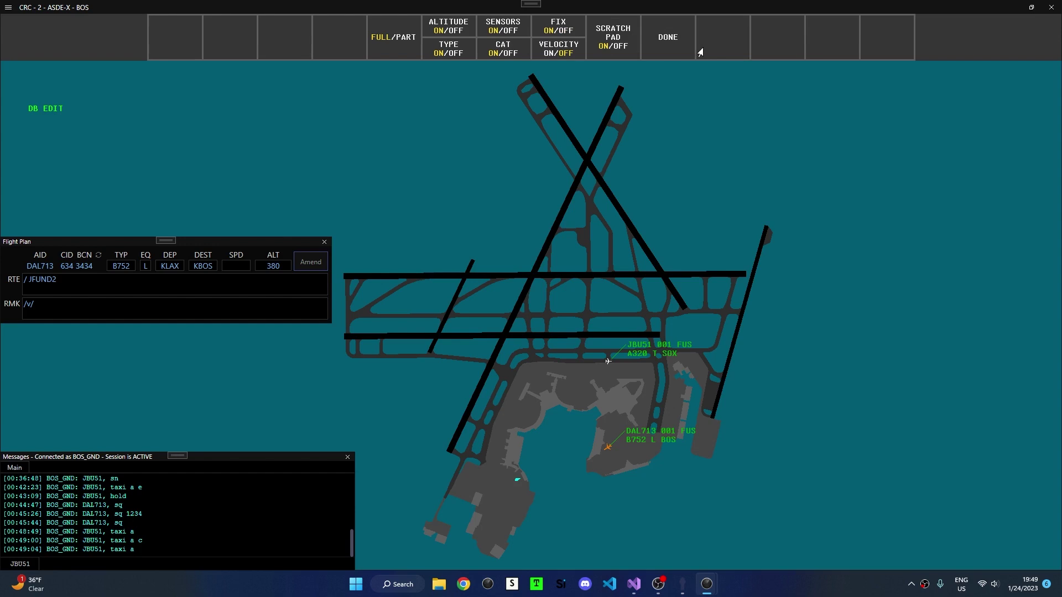
click(559, 55)
click(667, 37)
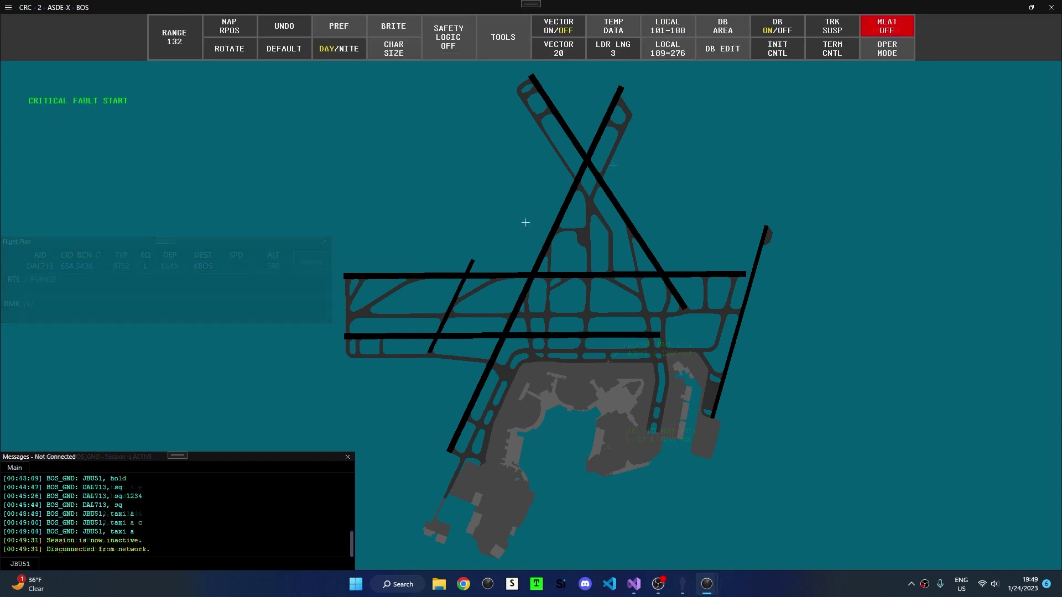
- Open DB AREA and choose DEFINE OFF AREA
click(724, 34)
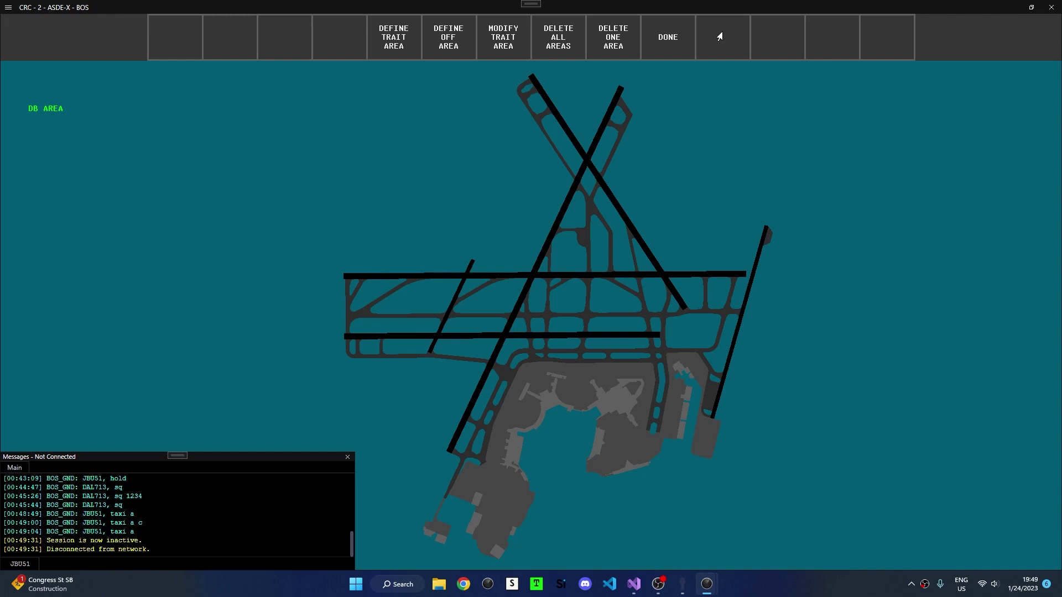
click(452, 49)
- Place off-area corners around the terminal's western and eastern sides and the eastern pier
click(486, 461)
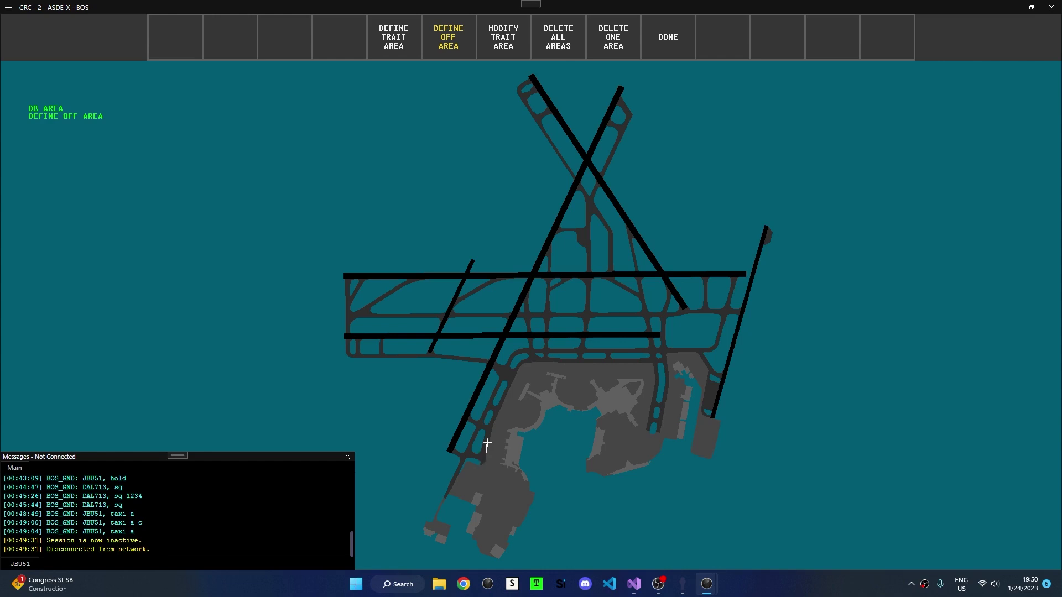
click(495, 422)
click(520, 365)
click(652, 363)
click(647, 431)
click(660, 432)
click(669, 380)
click(667, 355)
click(698, 353)
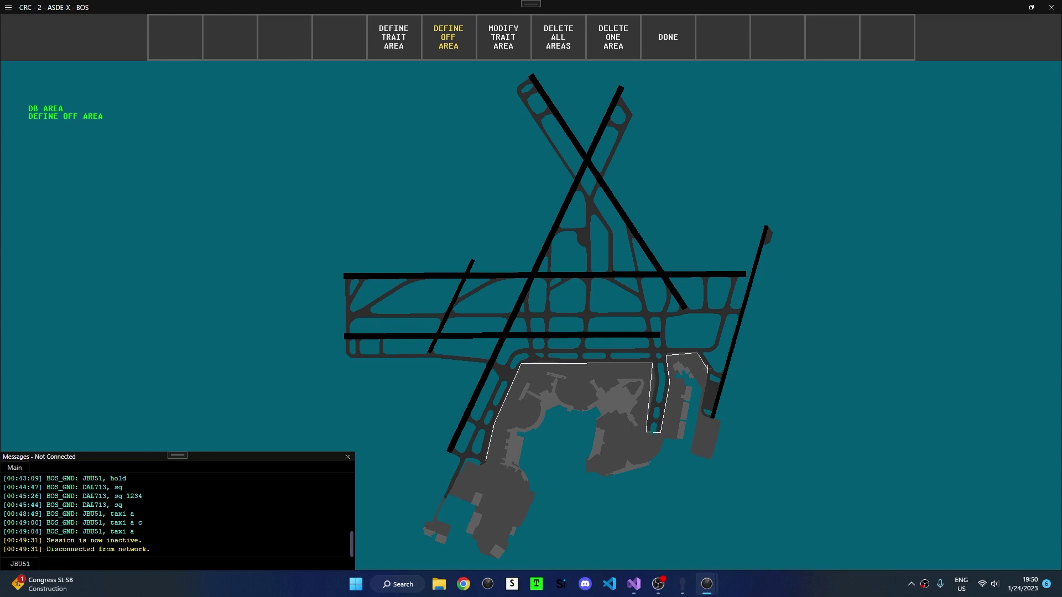
click(707, 372)
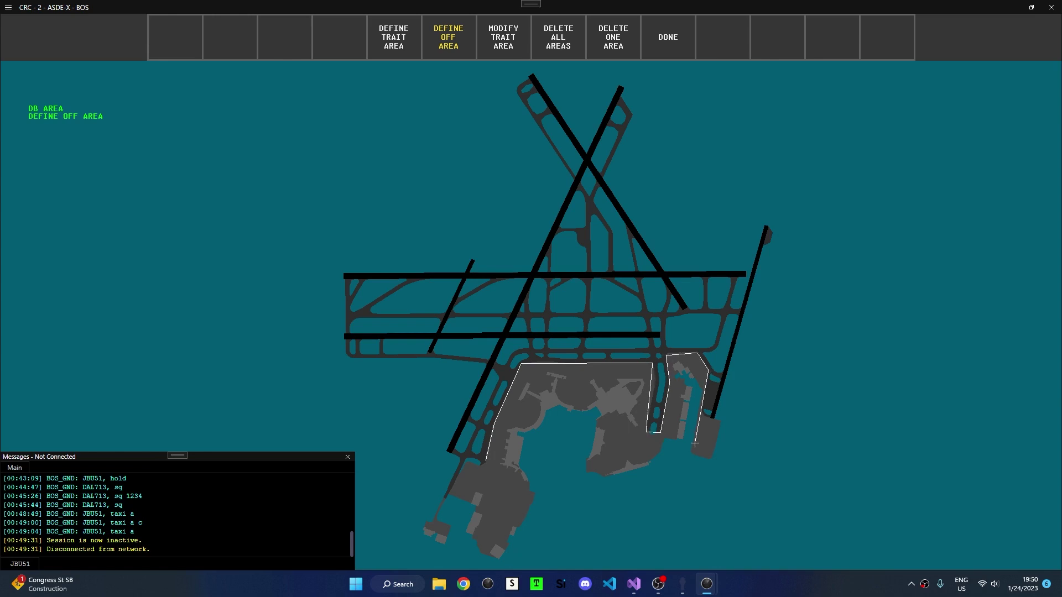
click(702, 413)
click(722, 420)
- Extend the outline south and west over the water and close it at the starting corner
click(702, 567)
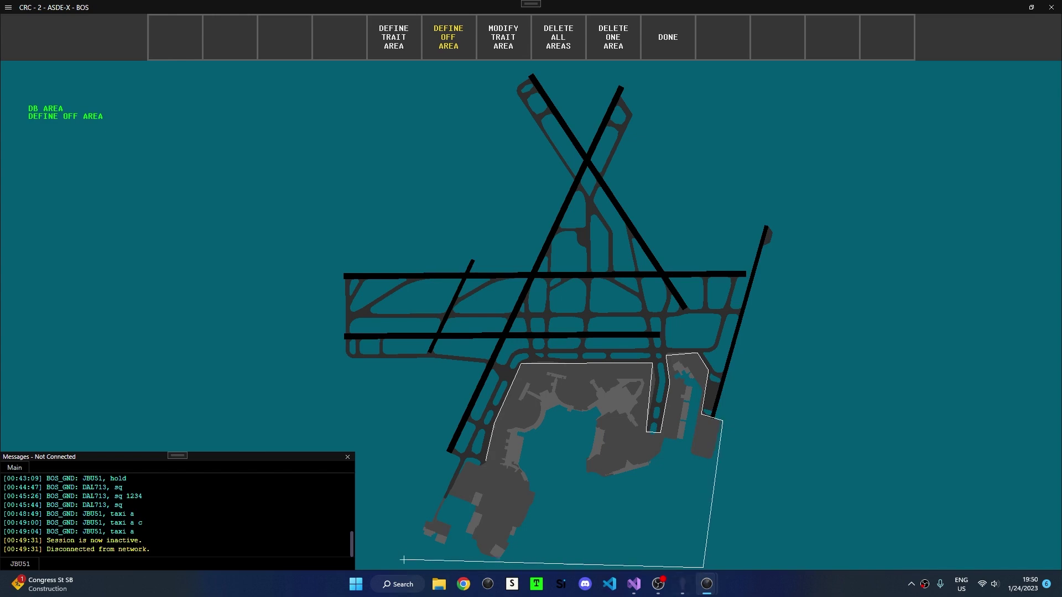
click(402, 561)
click(432, 493)
click(448, 500)
click(467, 460)
click(478, 466)
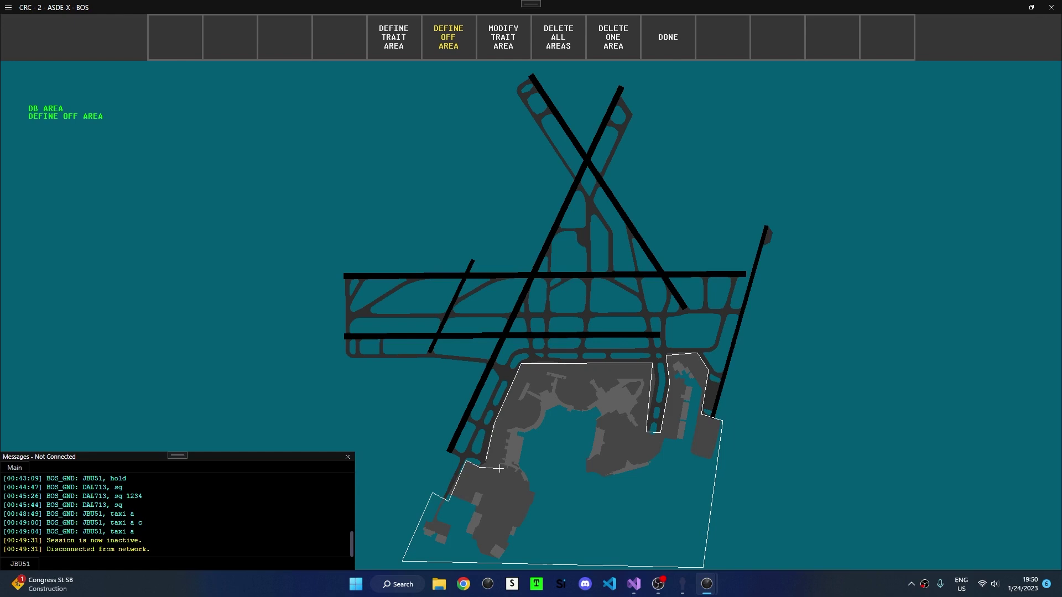
click(486, 463)
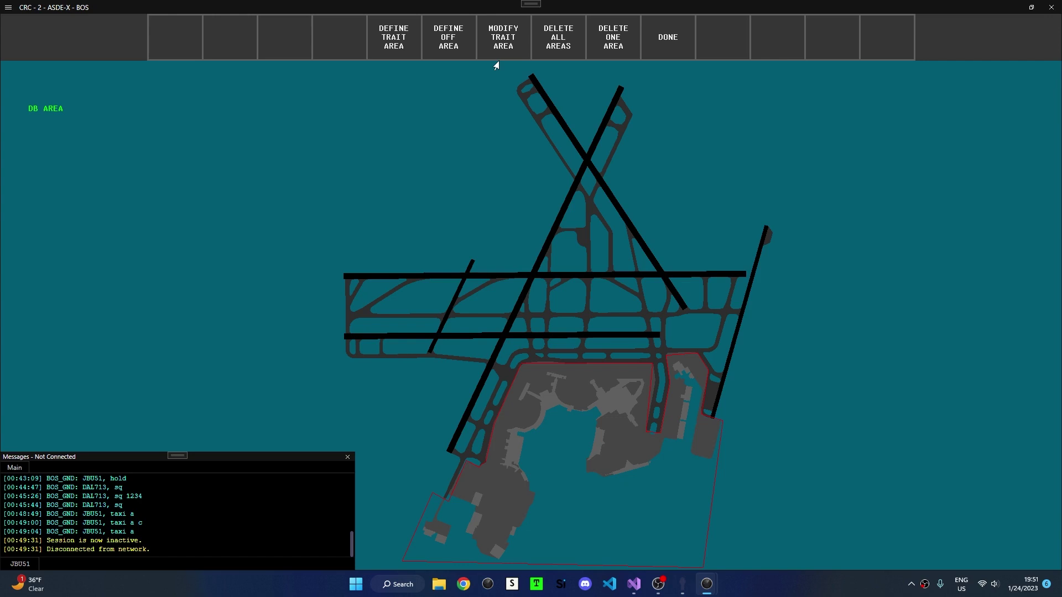
click(453, 53)
click(544, 334)
click(602, 338)
click(577, 289)
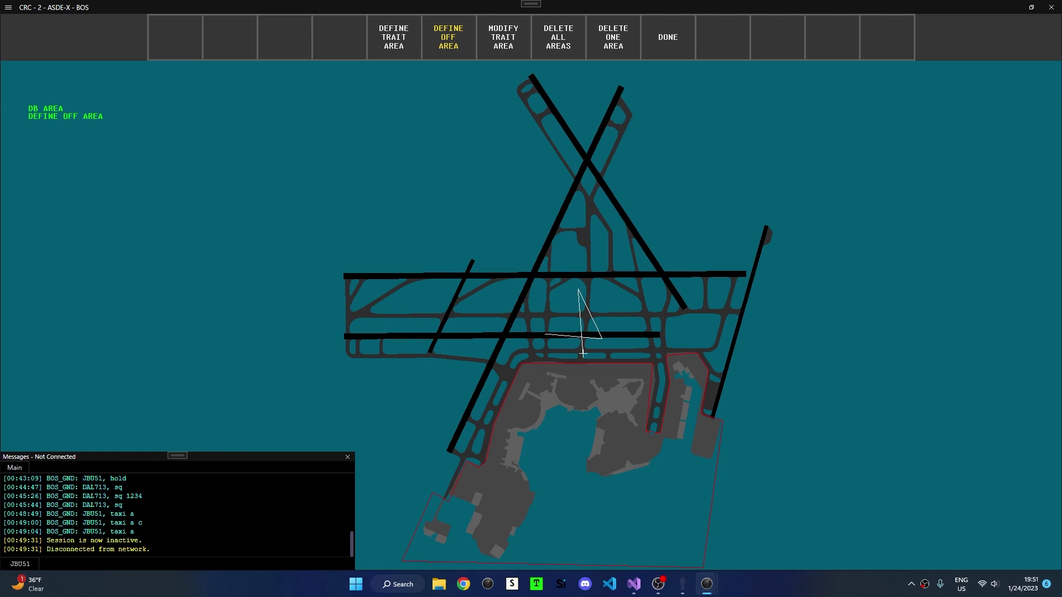
key(Escape)
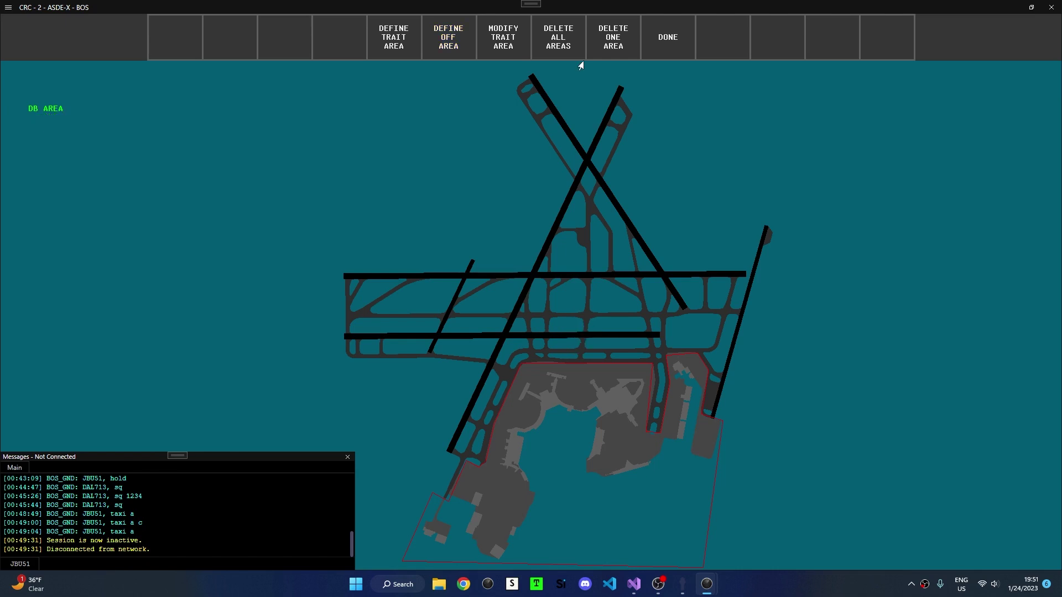
click(459, 50)
click(441, 261)
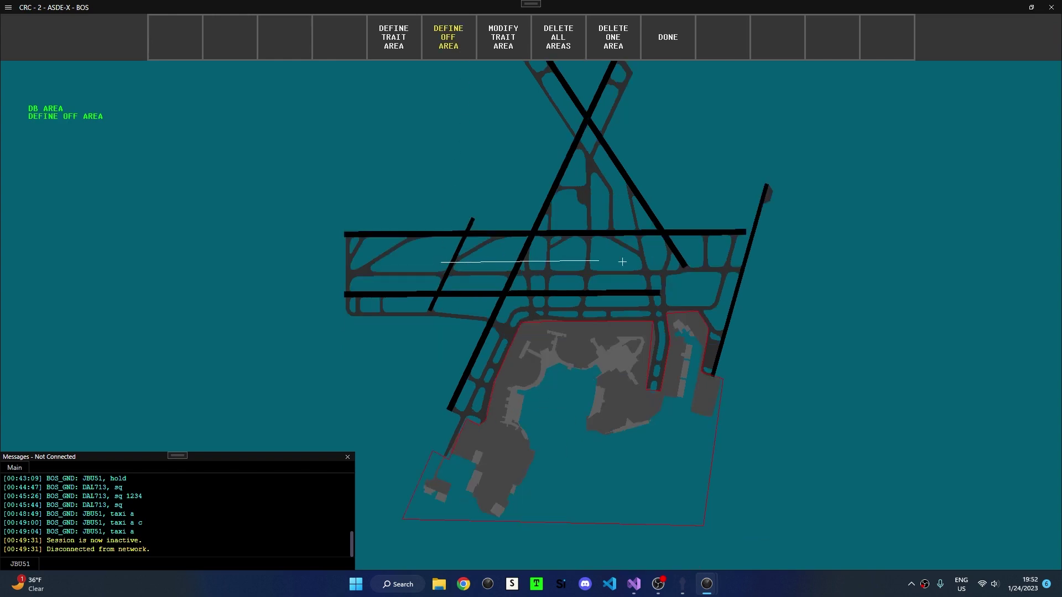
click(790, 271)
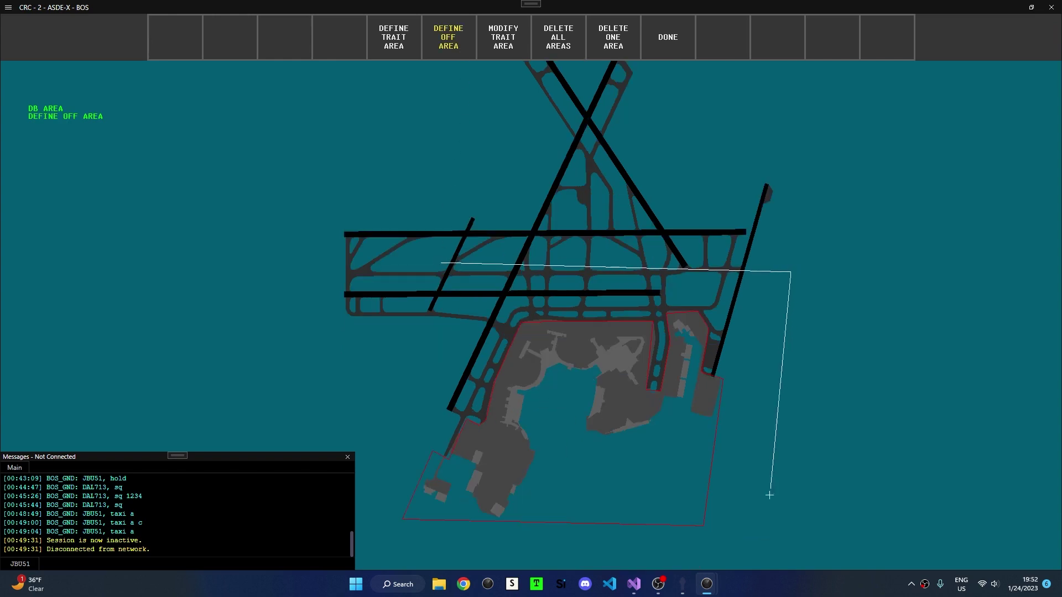
click(759, 560)
click(375, 542)
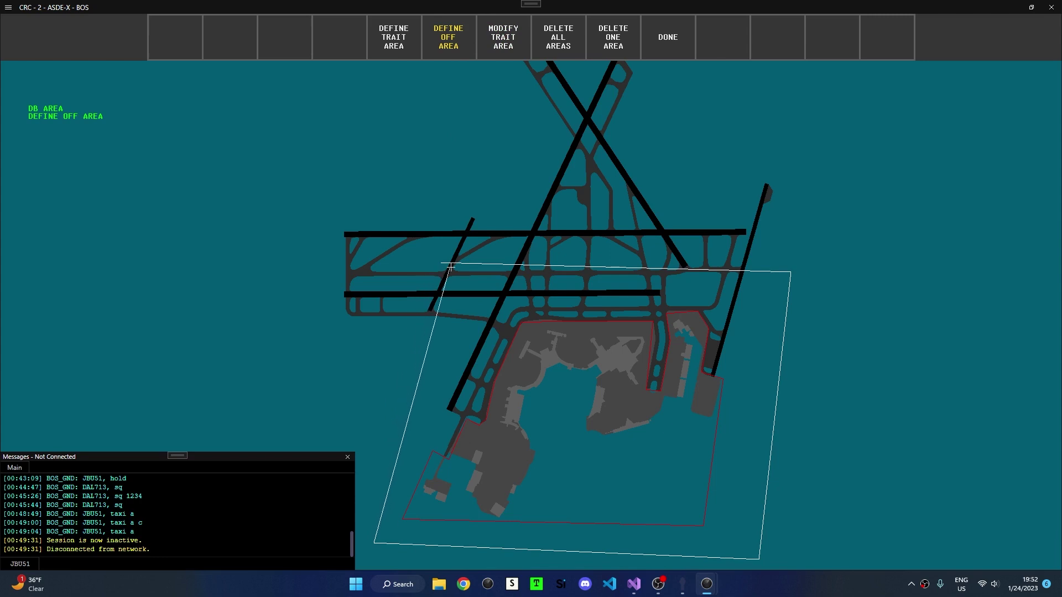
key(BackSpace)
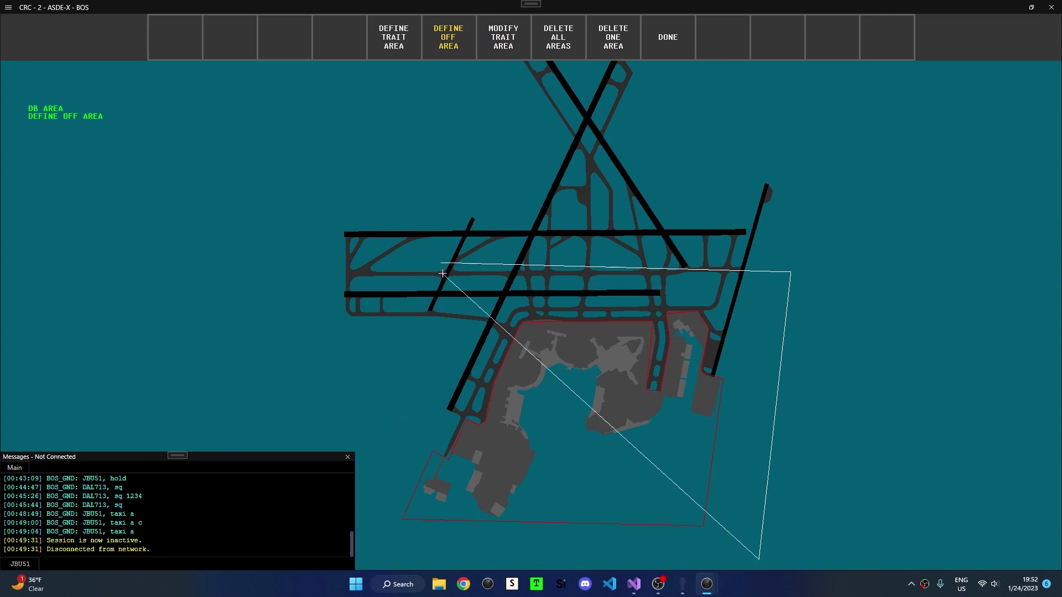
key(BackSpace)
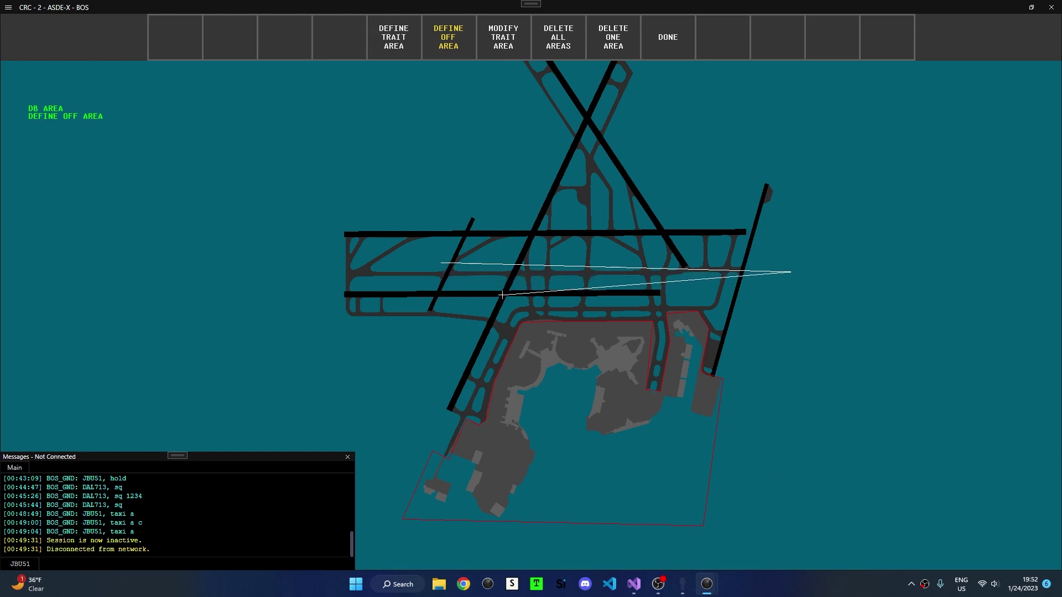
key(Escape)
- Delete the narrow stray area outline north of the runways
click(614, 48)
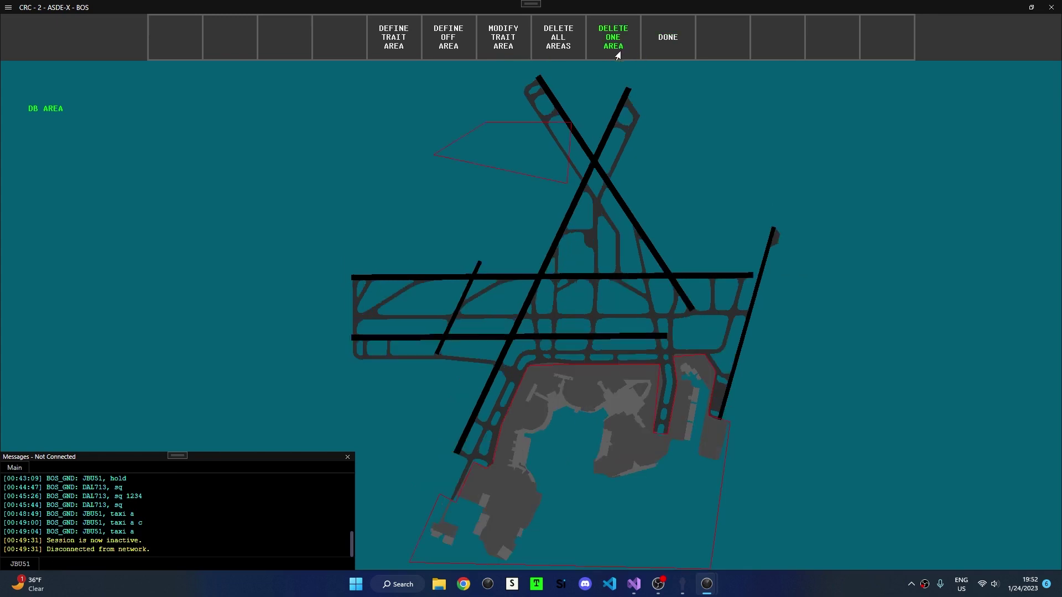
click(614, 50)
click(540, 142)
- Cancel a second single-area deletion and answer 1 (No) to deleting all areas
click(600, 56)
click(551, 65)
click(552, 55)
click(563, 44)
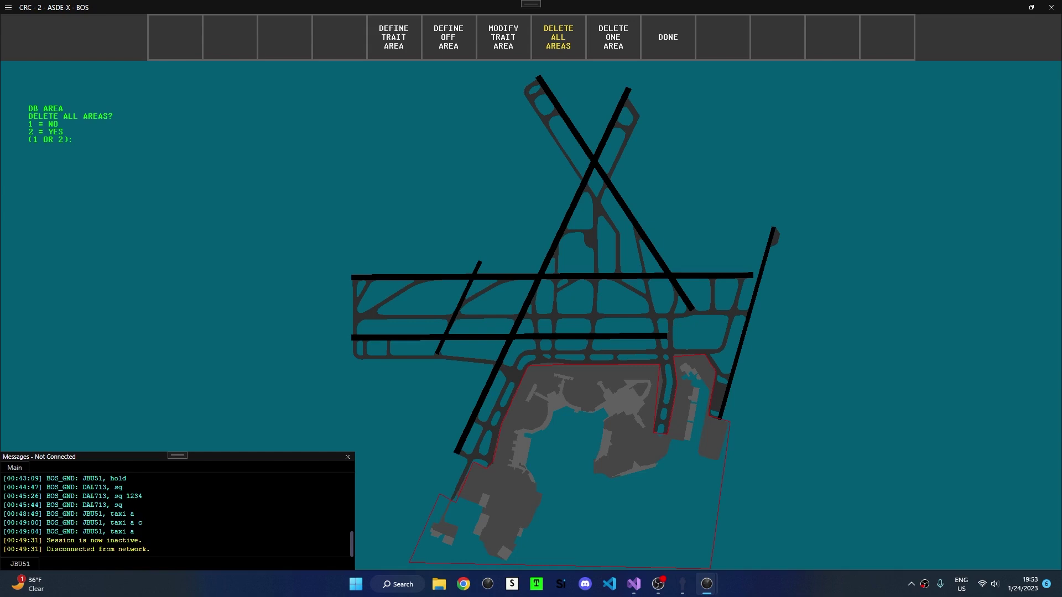
text(1)
key(Return)
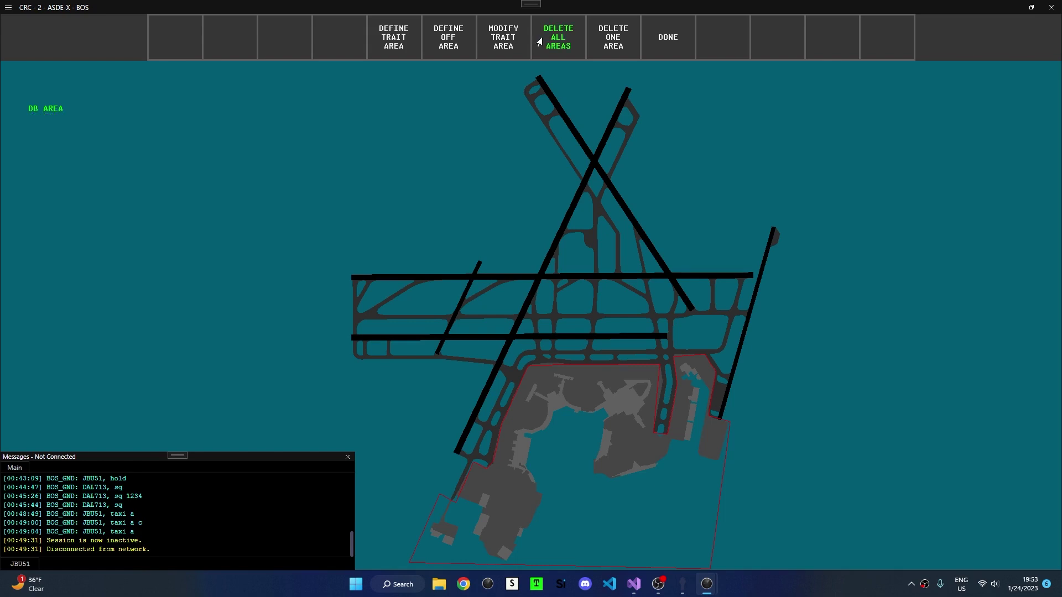
- Draw a narrow trait area from the diagonal runway's lower end to its upper end and close it
click(391, 38)
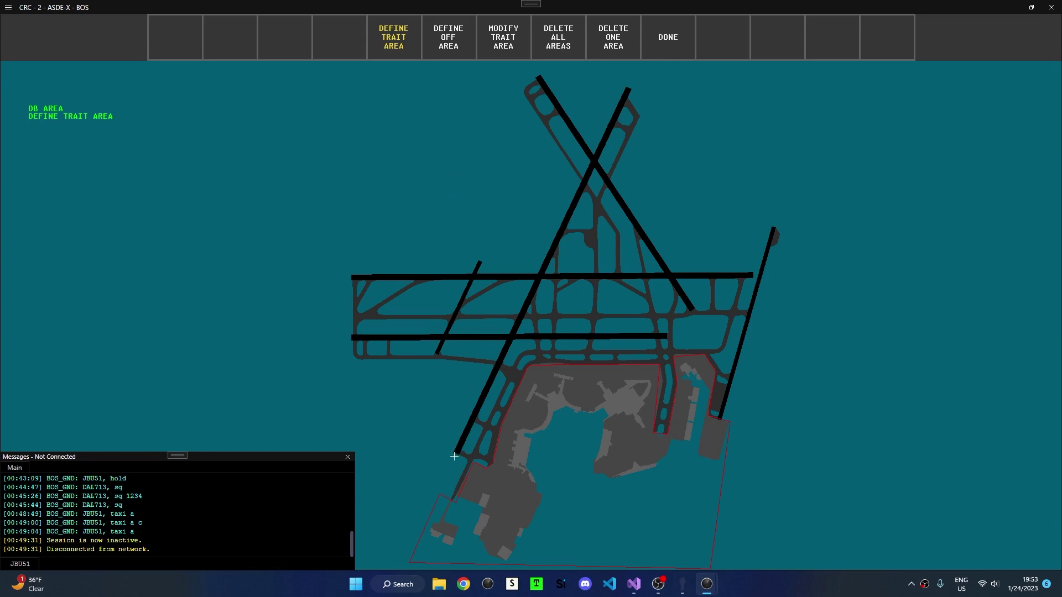
scroll(455, 455, up, 5)
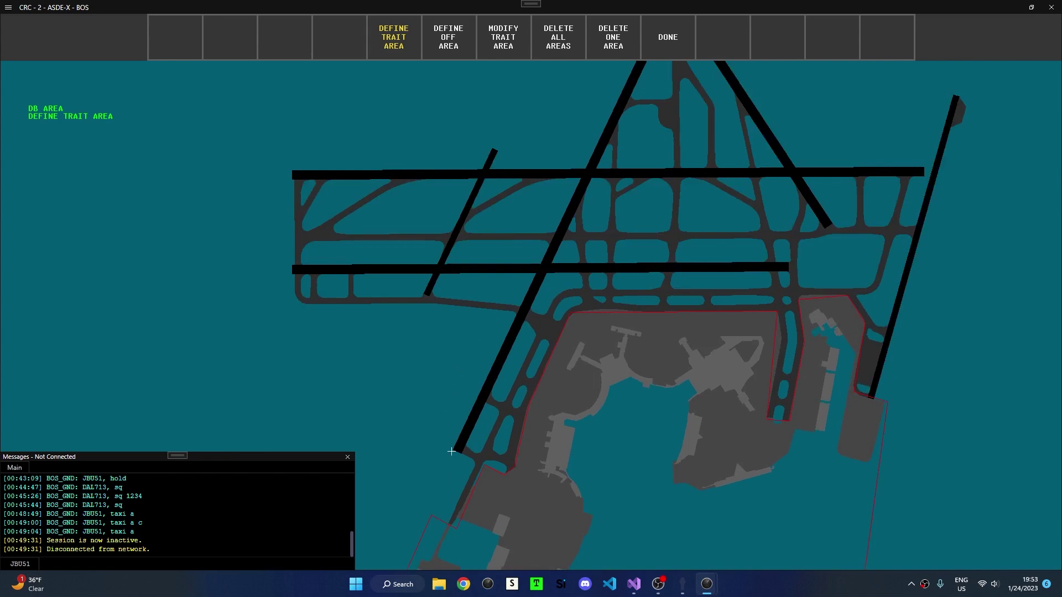
click(454, 449)
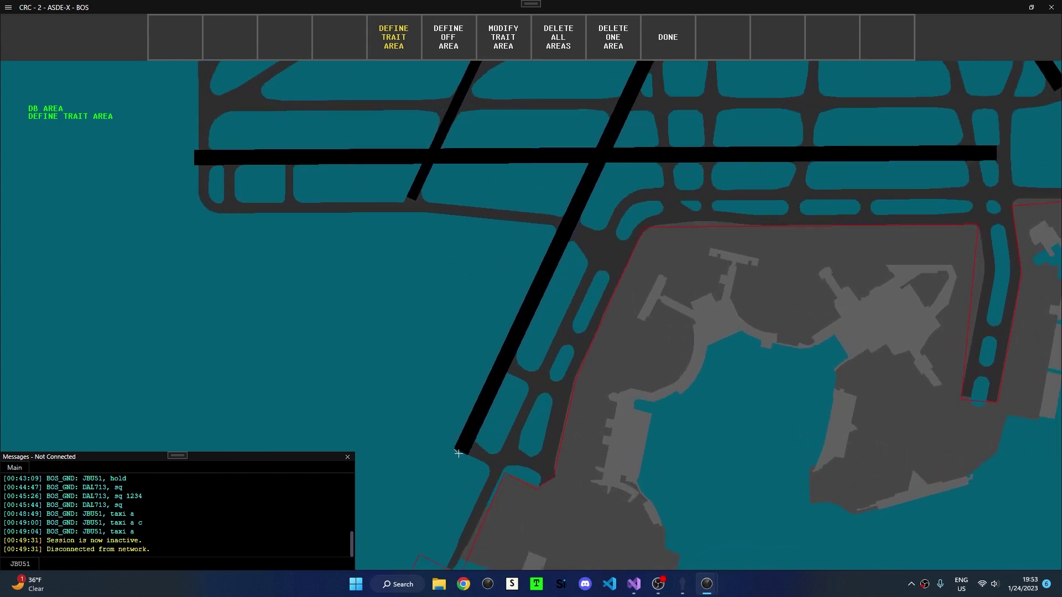
scroll(481, 450, down, 2)
scroll(484, 449, down, 3)
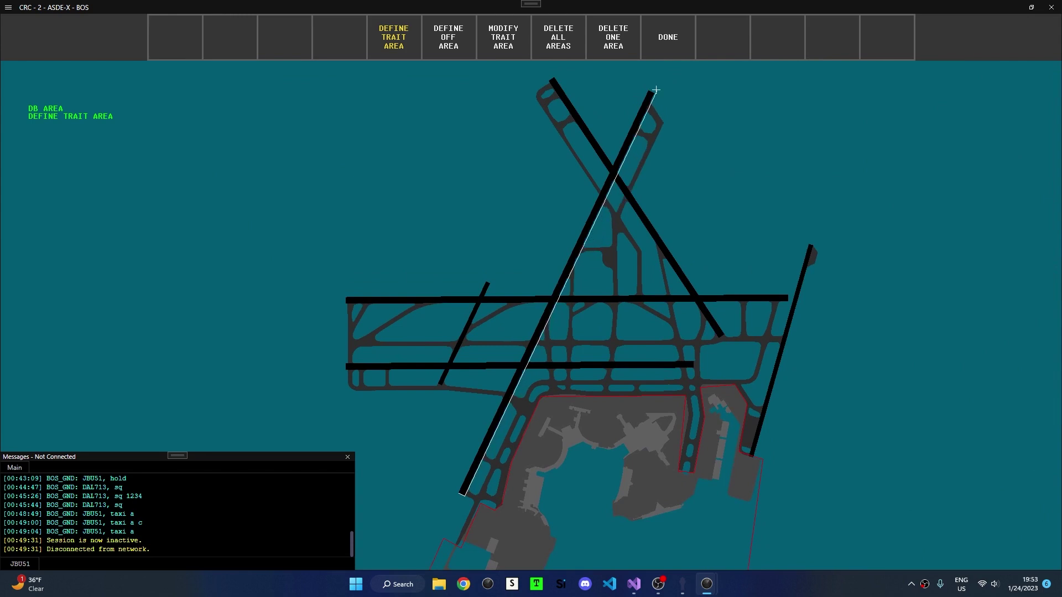
click(653, 93)
click(462, 493)
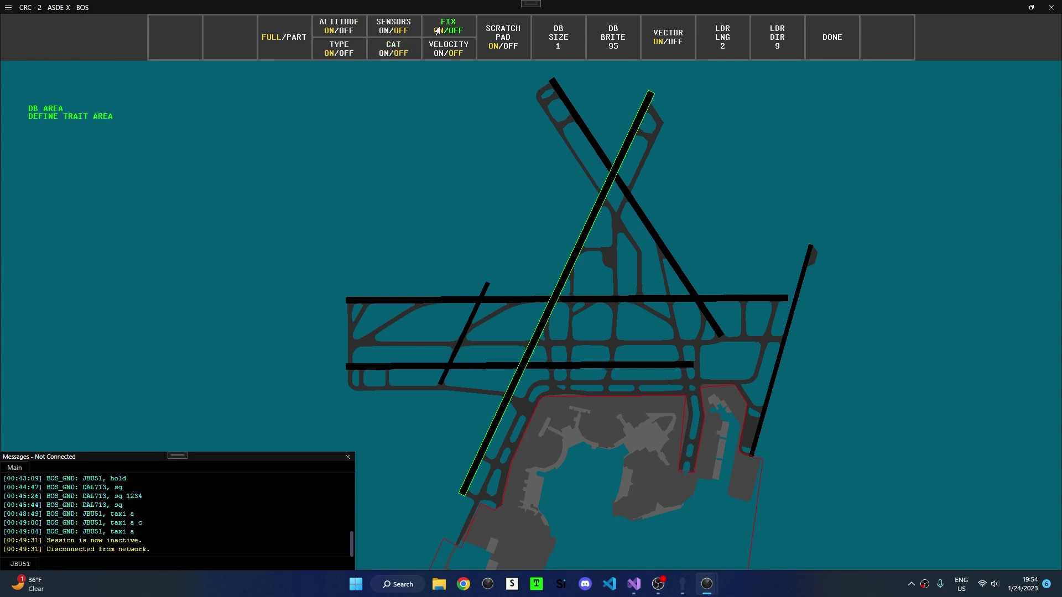
- Enable velocity and scratch pad; set DB size 3, brightness 99, leader length 5, direction 7
click(449, 50)
click(505, 37)
click(553, 42)
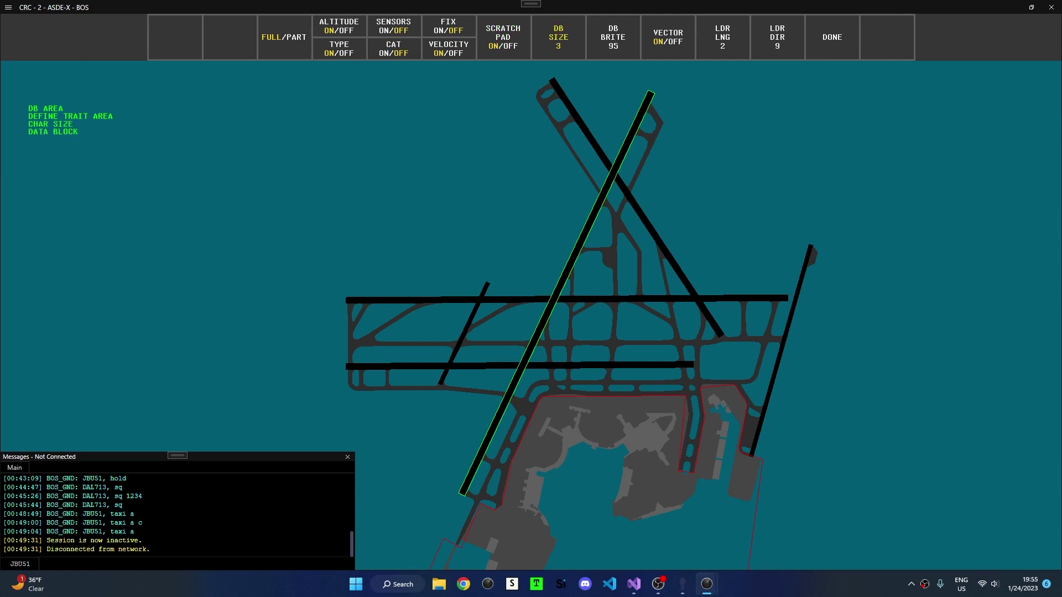
click(553, 41)
click(613, 38)
click(613, 38)
click(721, 50)
click(722, 48)
click(767, 42)
click(764, 50)
click(828, 50)
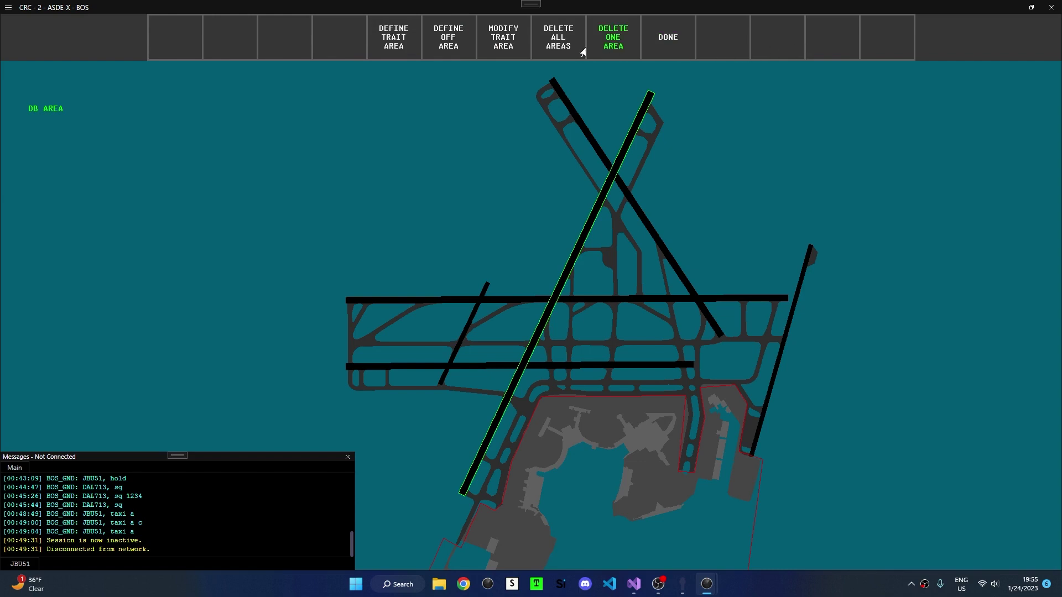
click(503, 47)
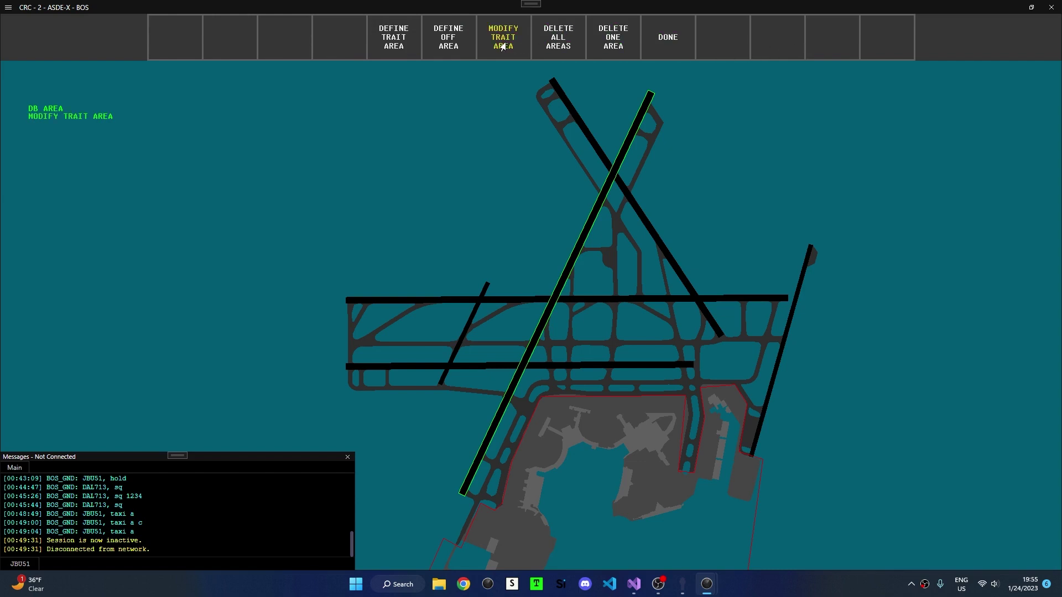
click(609, 182)
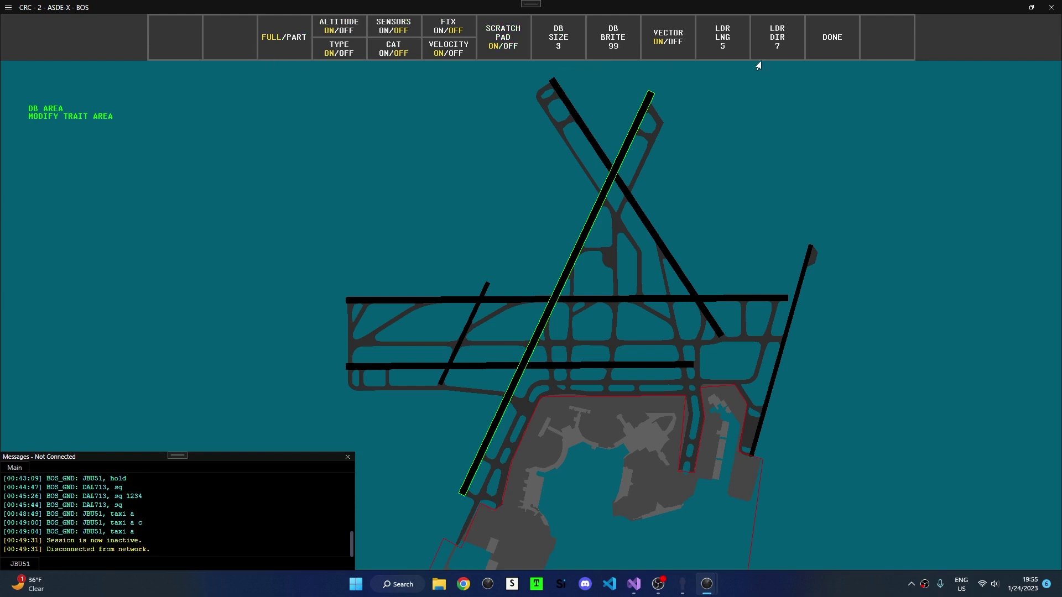
click(807, 51)
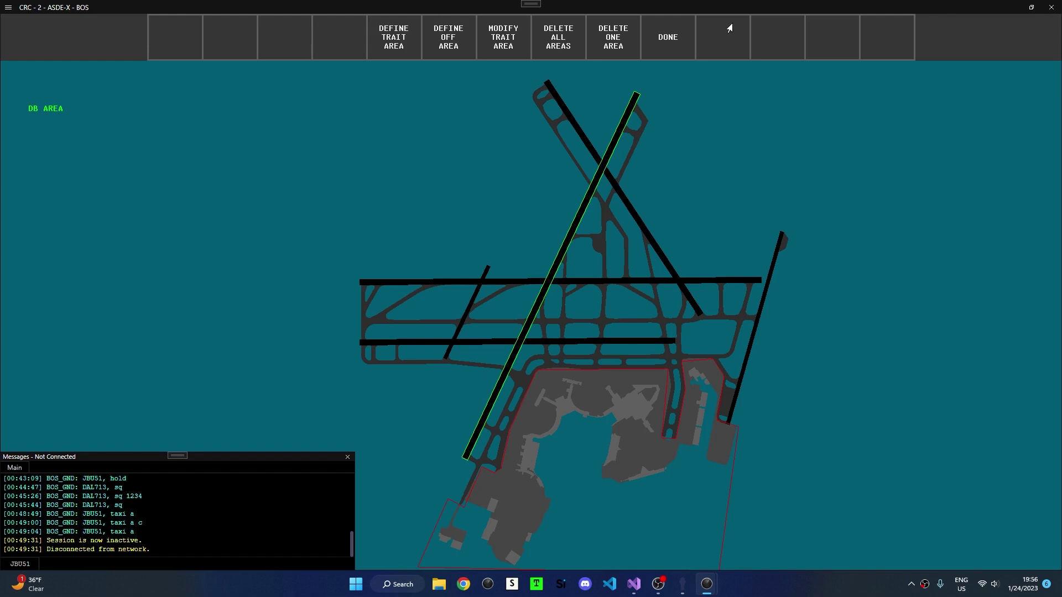
- Exit the data block area setup and send BAW29G the 'sn' instruction
click(666, 37)
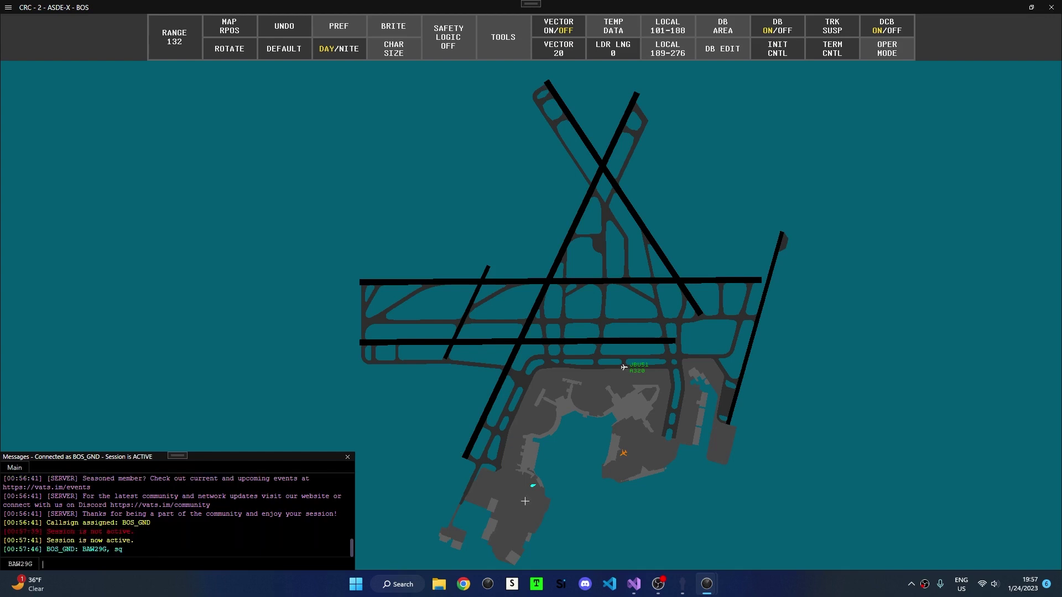
text(n)
key(Return)
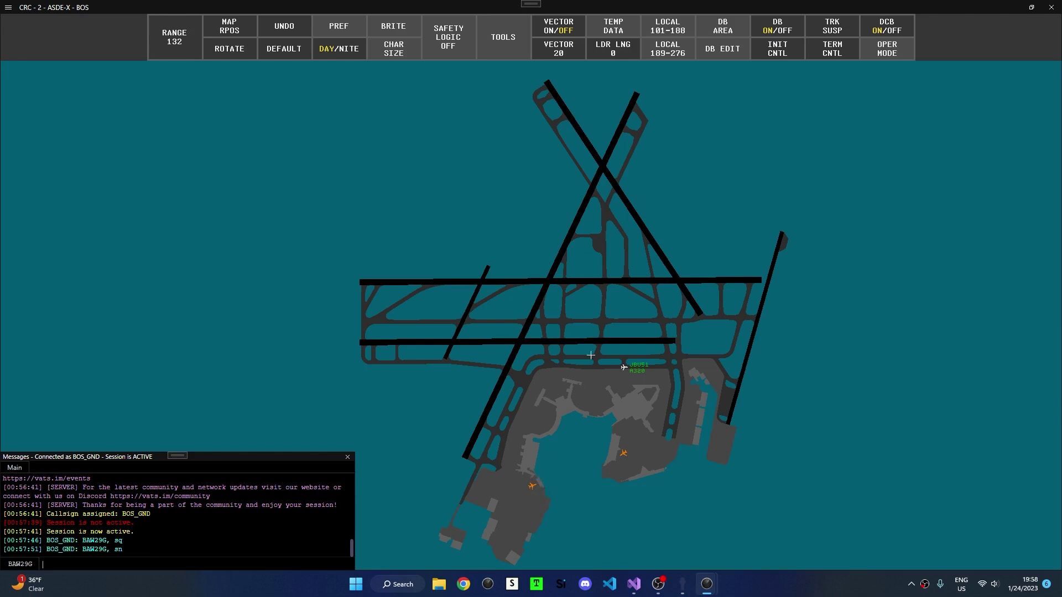
- Reopen and close DB AREA, show DAL713's data block, and send BAW29G 'taxi l'
click(731, 28)
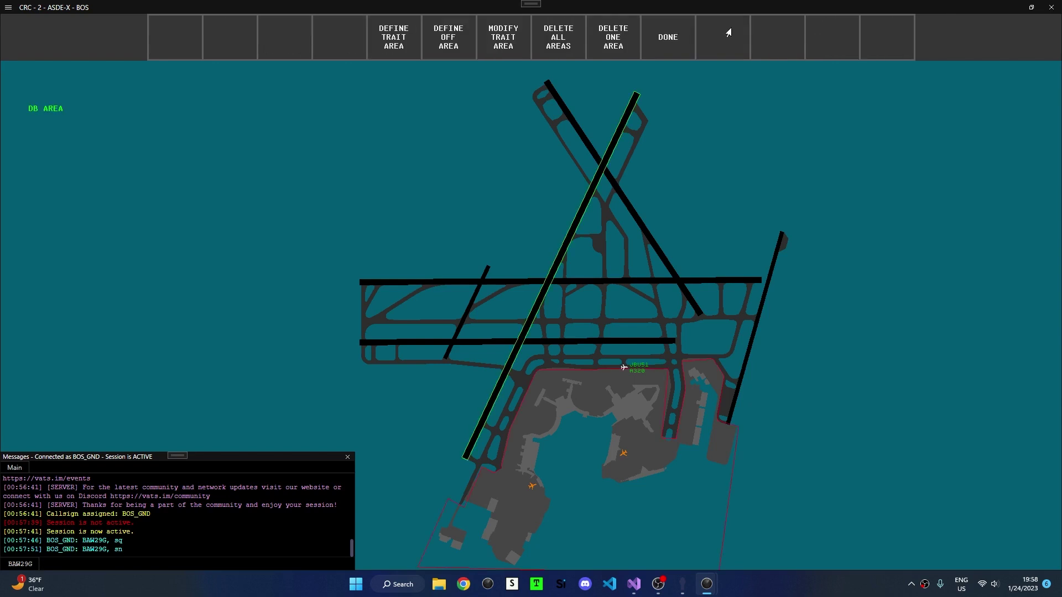
click(682, 36)
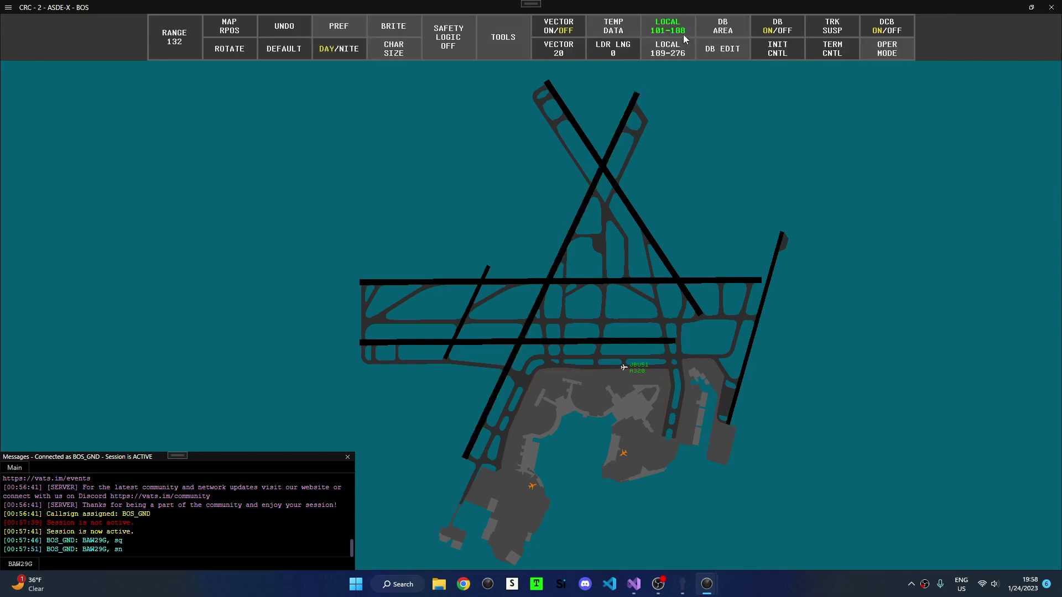
click(624, 453)
text(taxi l)
key(Return)
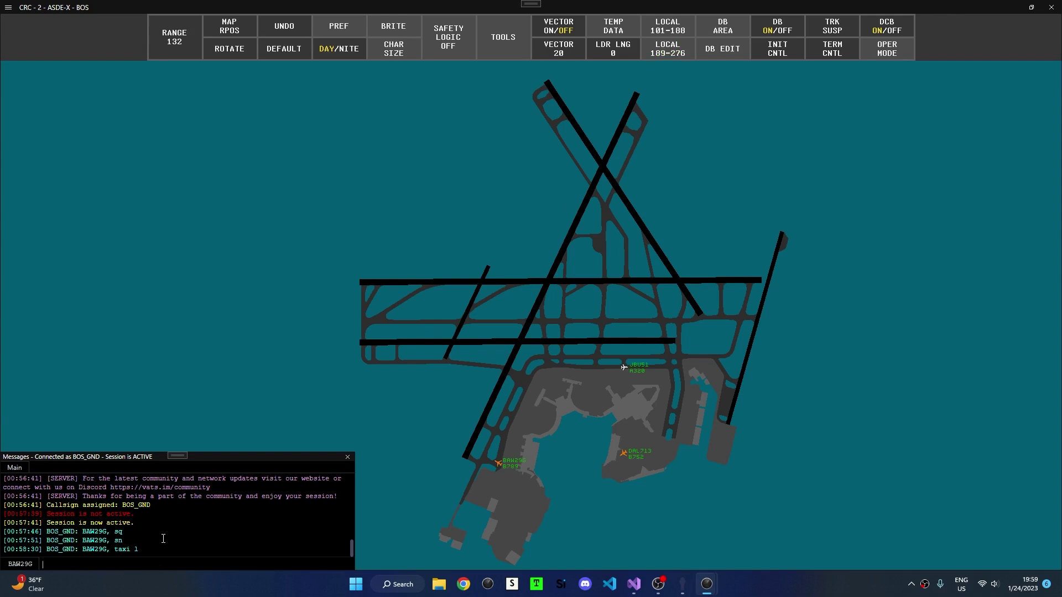
- Send BAW29G 'taxi l 15r', then the 'cto' takeoff clearance
key(Return)
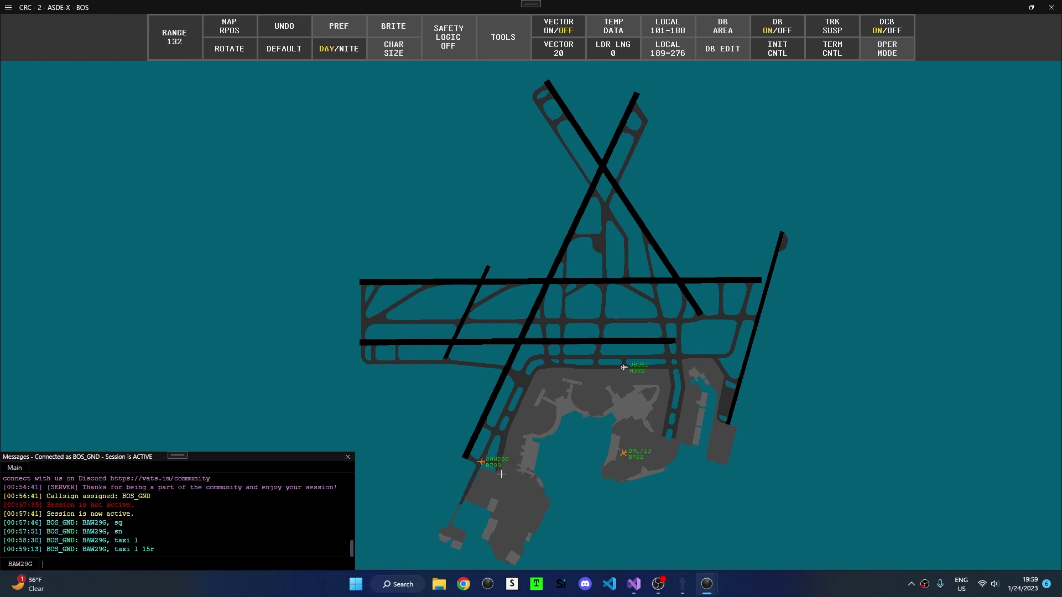
text(cto)
key(Return)
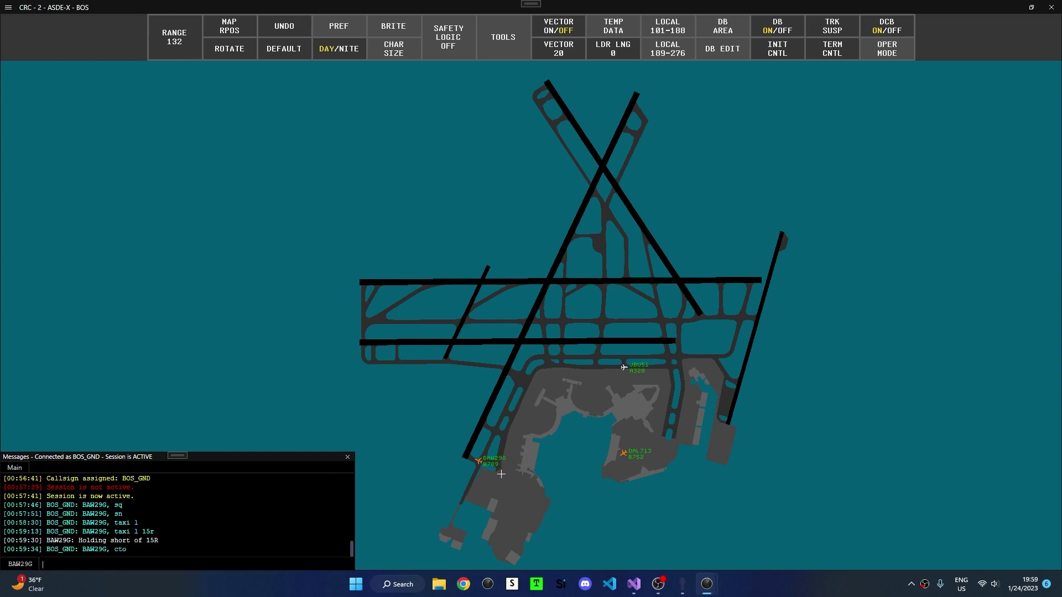